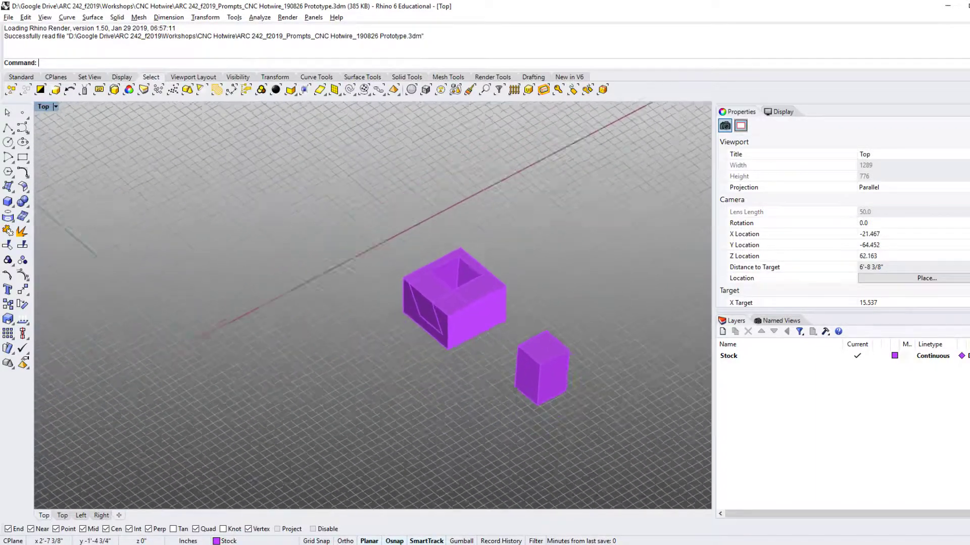
- Delete the hollow assembly of joined blocks, keeping only the single slanted block beside it
click(560, 383)
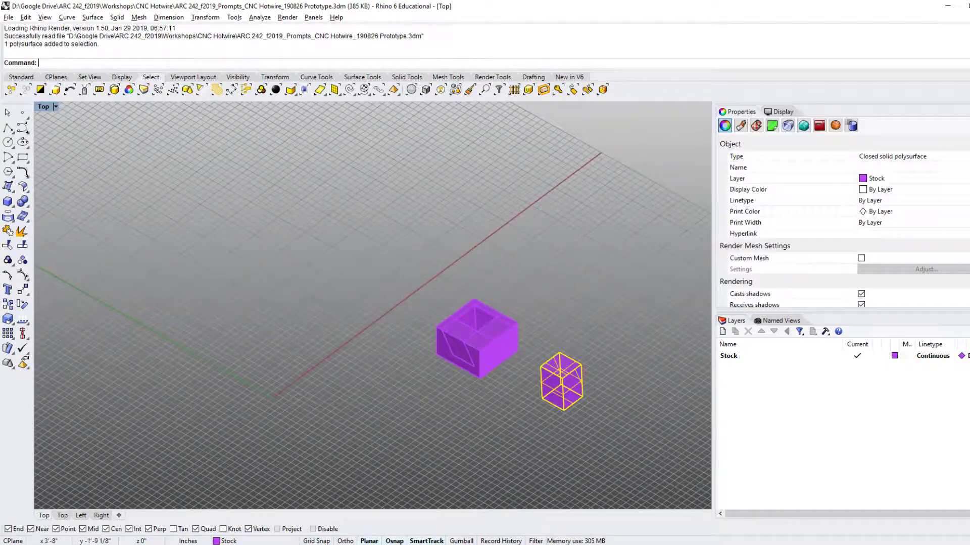
text(zsa)
key(Return)
right_drag(550, 379, 444, 313)
right_drag(436, 391, 393, 320)
key(Escape)
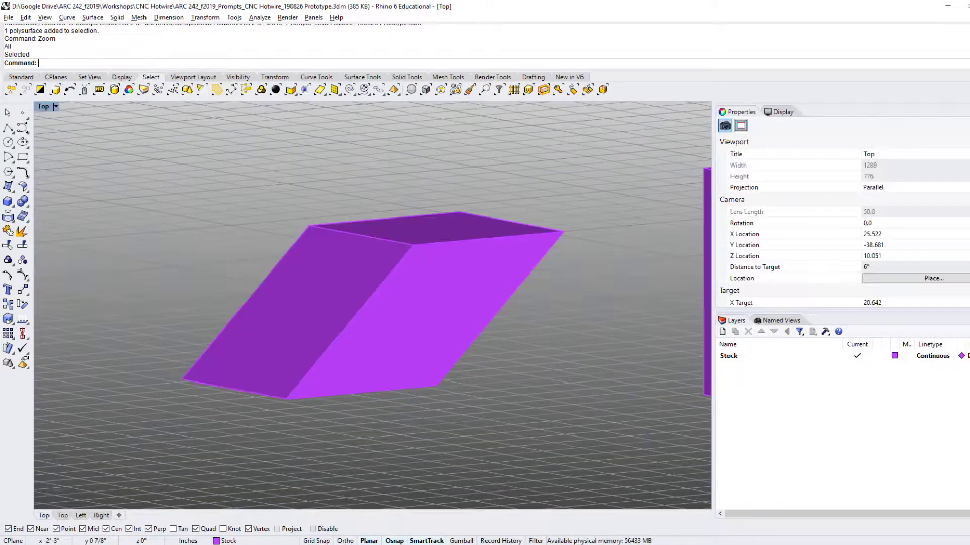
right_drag(485, 293, 581, 333)
scroll(580, 418, down, 15)
scroll(529, 324, up, 1)
drag(547, 263, 454, 365)
text(d)
key(Return)
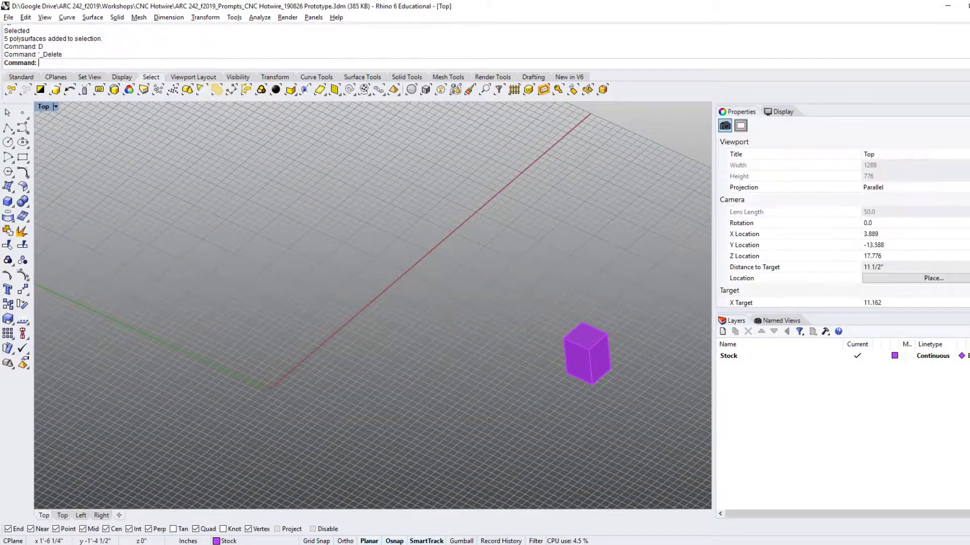
- Move the remaining block from its front bottom corner to the origin at 0,0
shift+right_drag(454, 364, 380, 325)
click(511, 314)
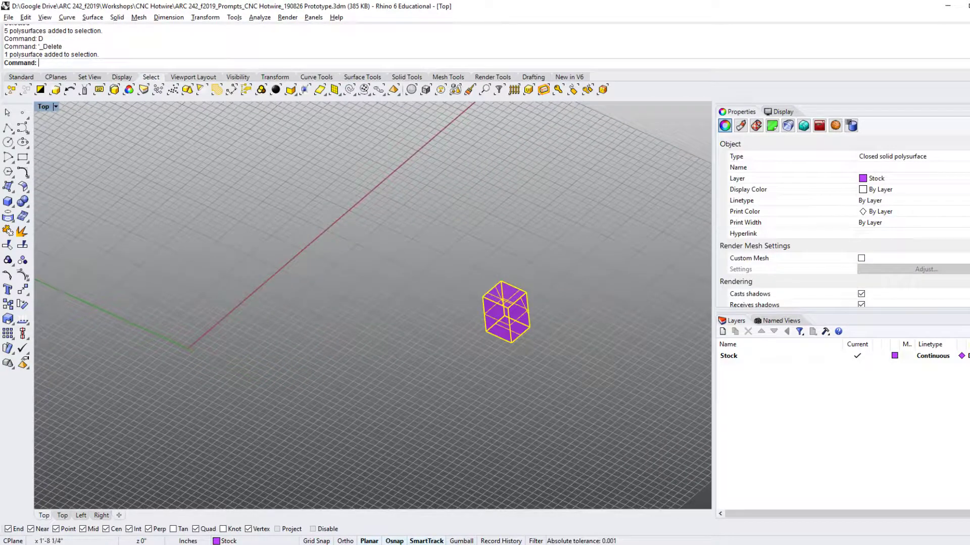
text(m)
key(Return)
click(511, 343)
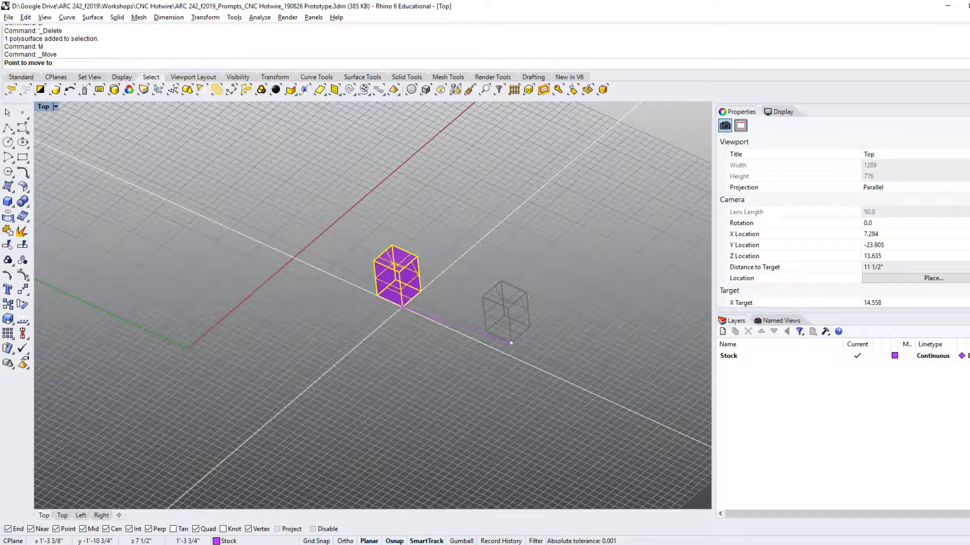
text(0,0)
key(Return)
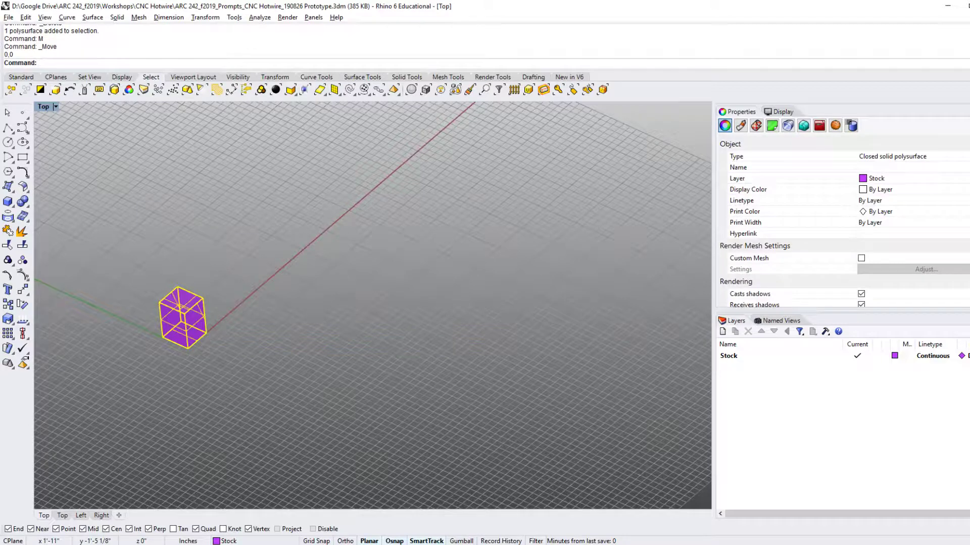
- Save the model as a new file named ARC 242_f2019_Prompts_CNC Hotwire_190826 Prototype2.3dm
shift+right_drag(404, 311, 487, 346)
text(SaveAs)
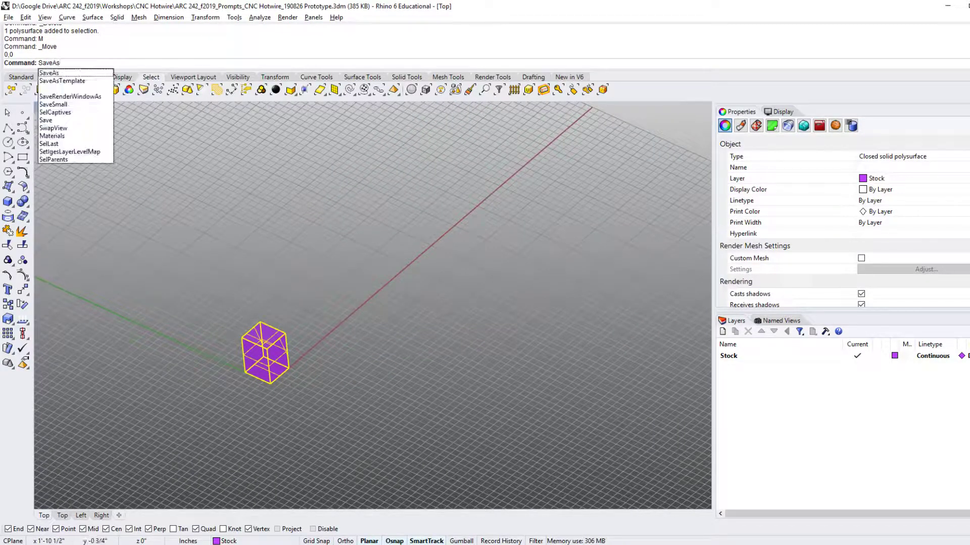
key(Return)
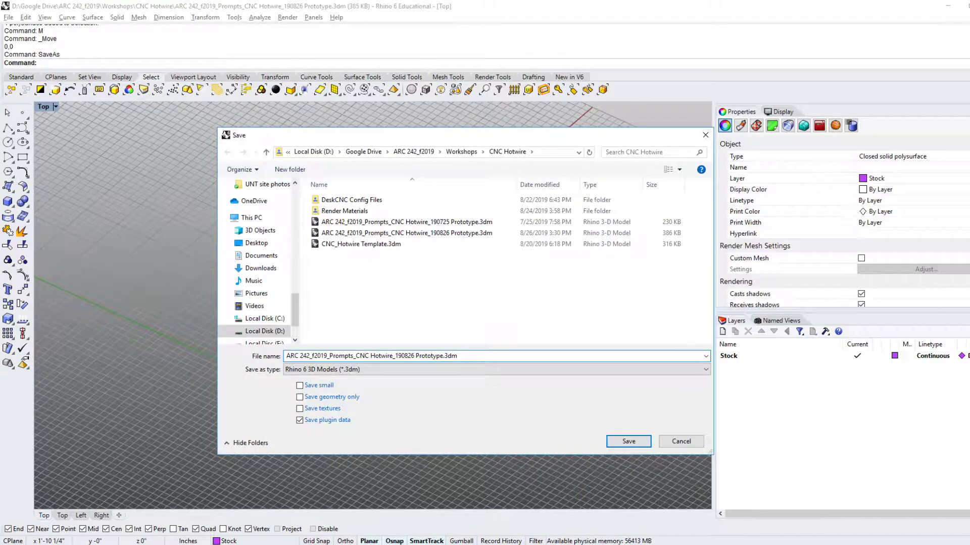
click(629, 441)
key(Escape)
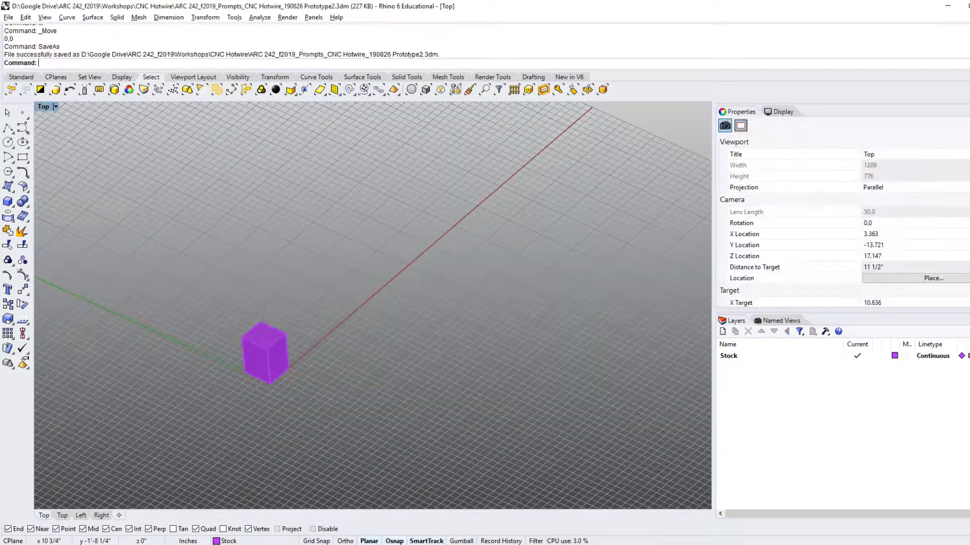
- Inspect the slanted block at the origin from several angles
shift+right_drag(265, 353, 402, 355)
click(402, 355)
key(Escape)
right_drag(581, 419, 458, 382)
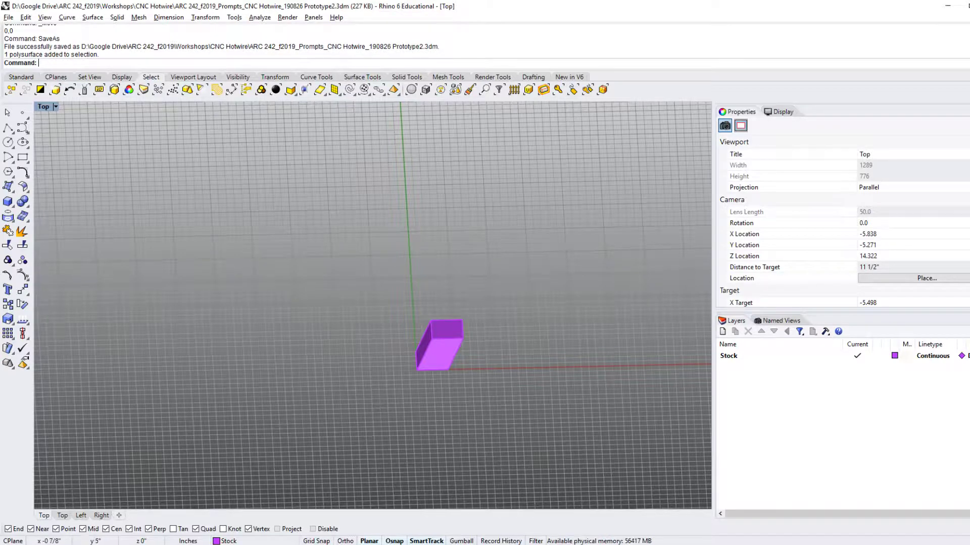
click(443, 358)
scroll(239, 356, up, 3)
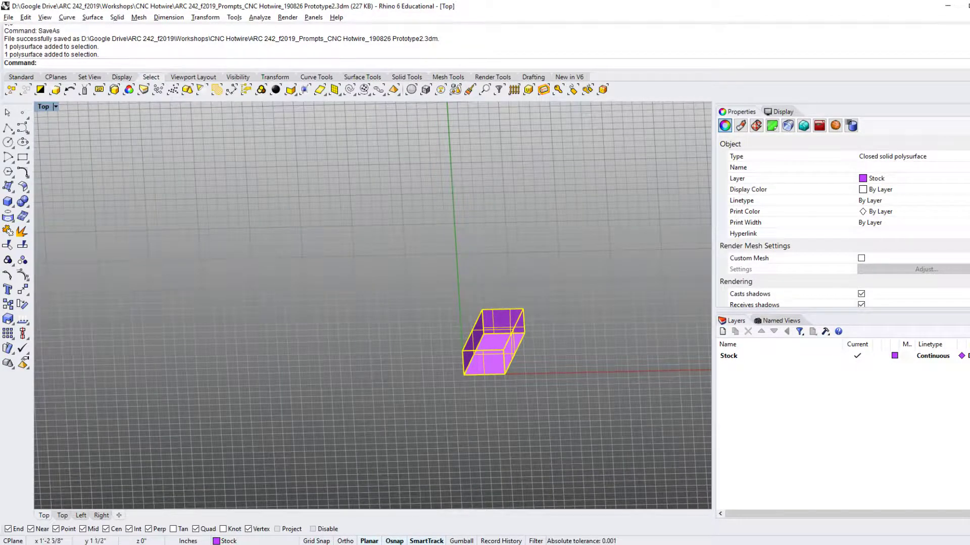
right_drag(605, 361, 507, 346)
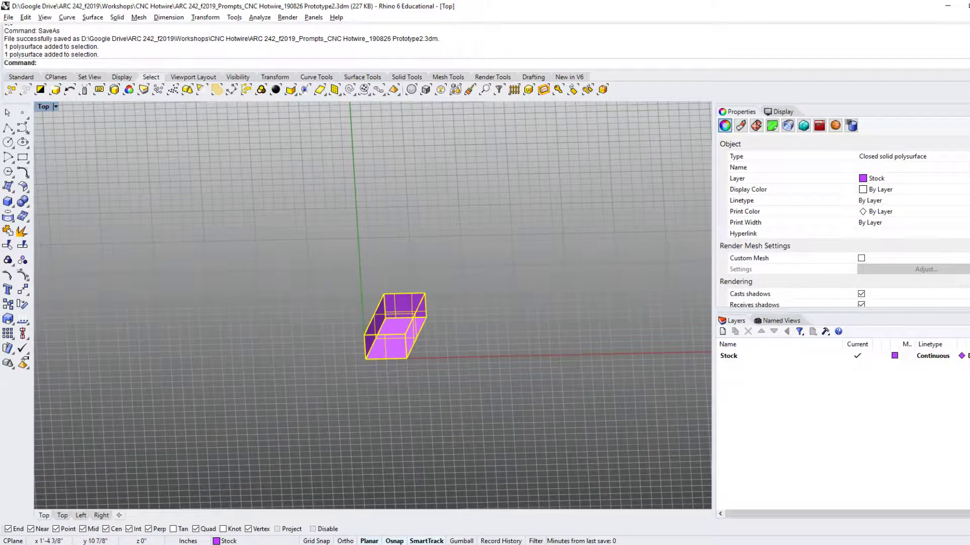
key(Escape)
mouse_move(398, 325)
right_down()
mouse_move(459, 318)
mouse_move(408, 334)
right_up()
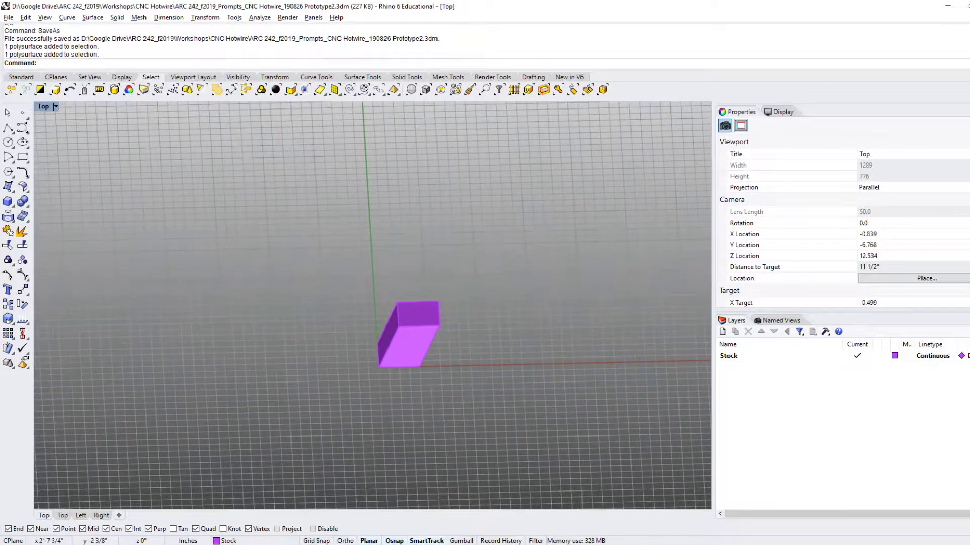
- Set the Stock layer's color to Black
click(894, 355)
click(389, 202)
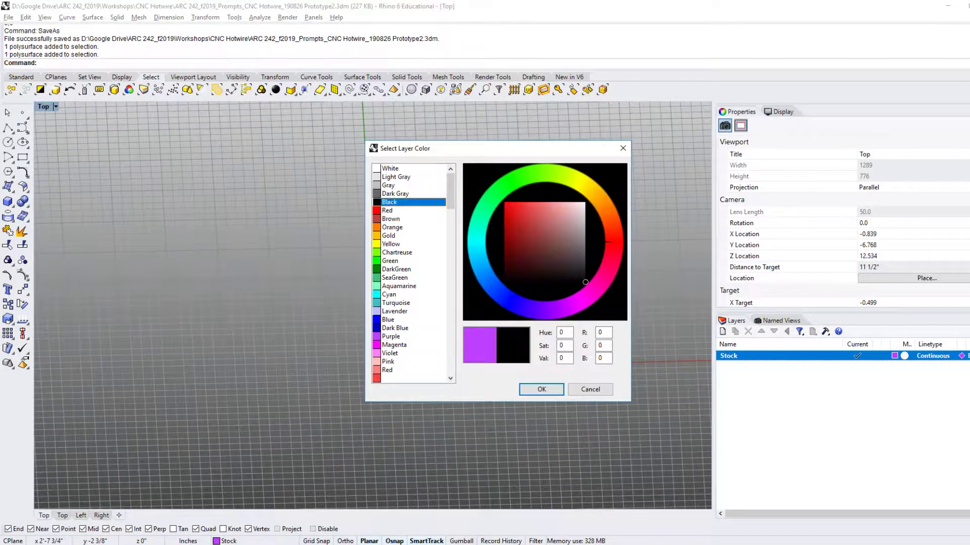
click(541, 389)
- Copy the block from its front bottom corner to its front top corner to stack a second block above it
right_drag(428, 327, 520, 325)
scroll(494, 321, up, 4)
click(494, 321)
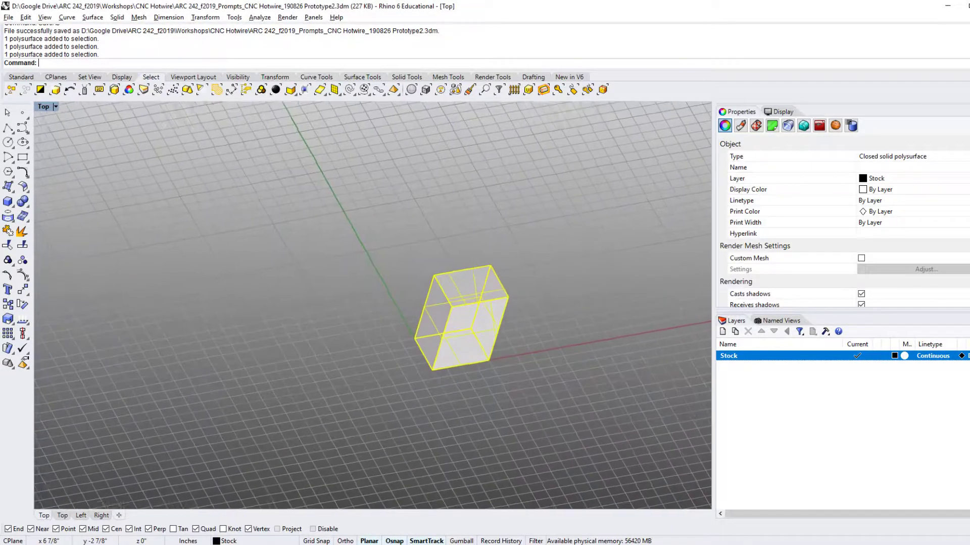
right_drag(464, 347, 405, 353)
scroll(475, 354, up, 3)
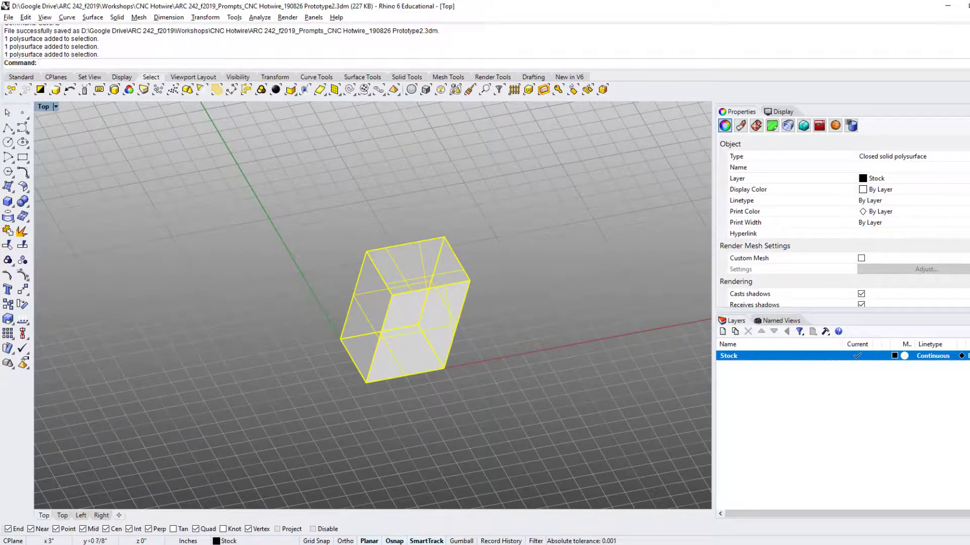
key(Return)
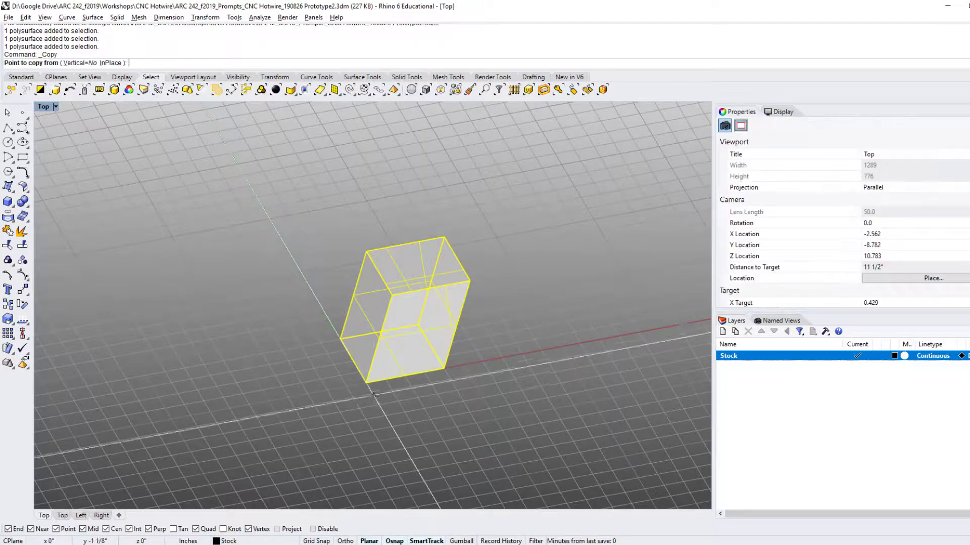
click(366, 383)
click(392, 295)
key(Return)
- Mirror a copy of the lower block across the Y axis through the origin corner
right_drag(480, 370, 505, 347)
text(mi)
key(Return)
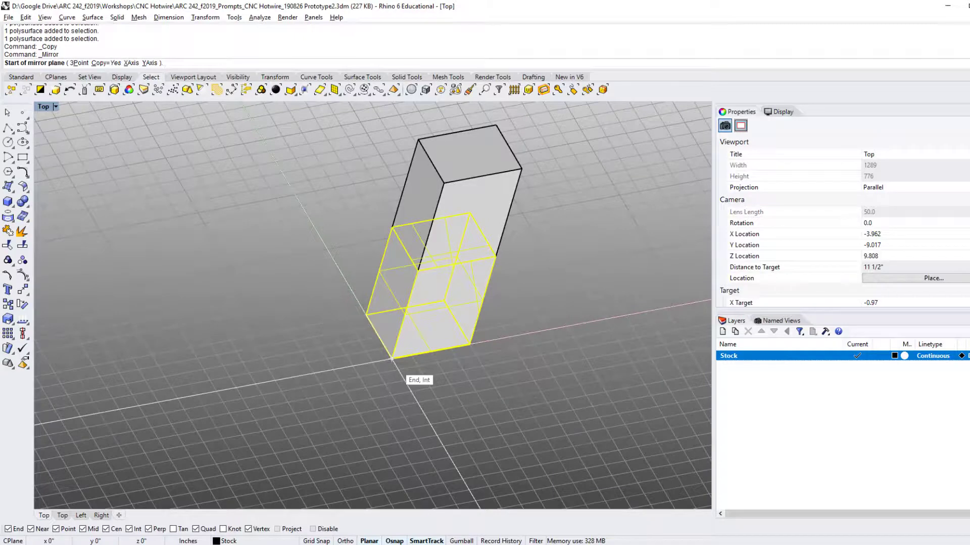
click(392, 359)
shift+click(433, 431)
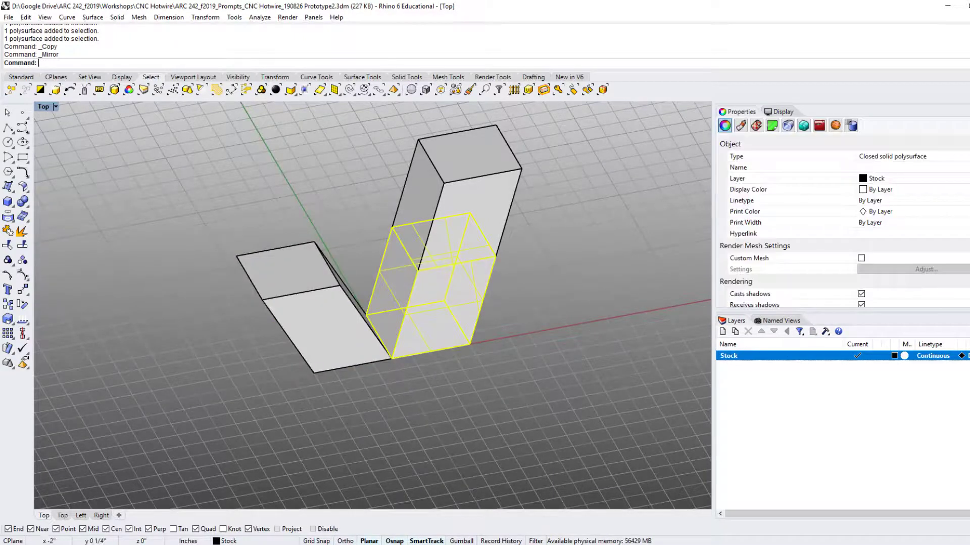
- Mirror a copy of the original lower block across the X axis through the origin corner
key(Return)
click(392, 359)
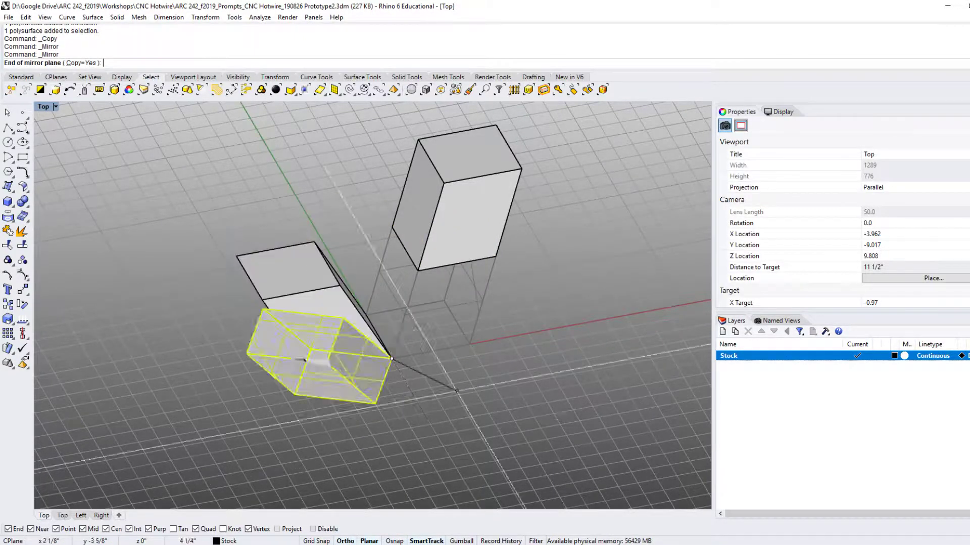
click(524, 334)
key(Escape)
- Mirror the front block about its bottom side edge's midpoint, parallel to the X axis, and delete the unmirrored front block
click(505, 354)
right_drag(505, 353, 568, 352)
key(Return)
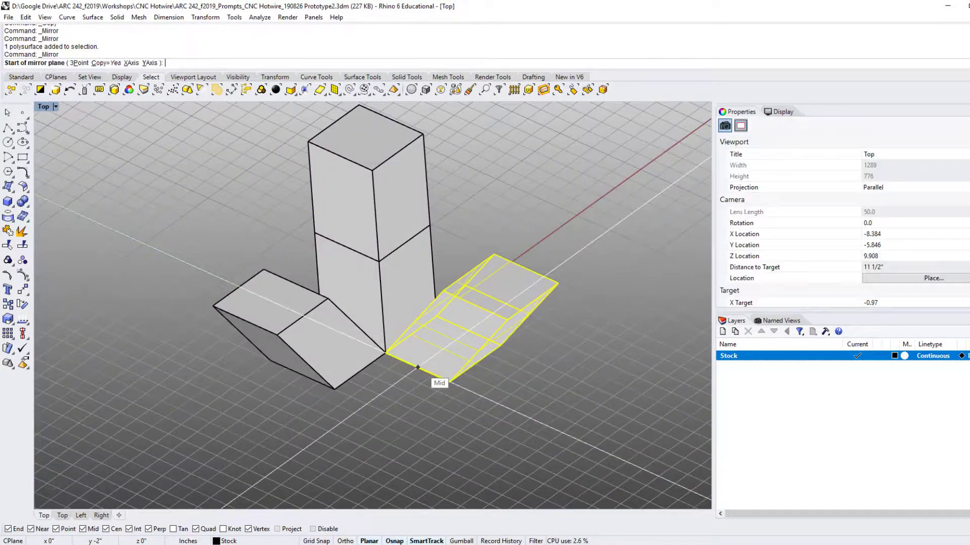
click(417, 368)
shift+click(373, 401)
text(d)
key(Return)
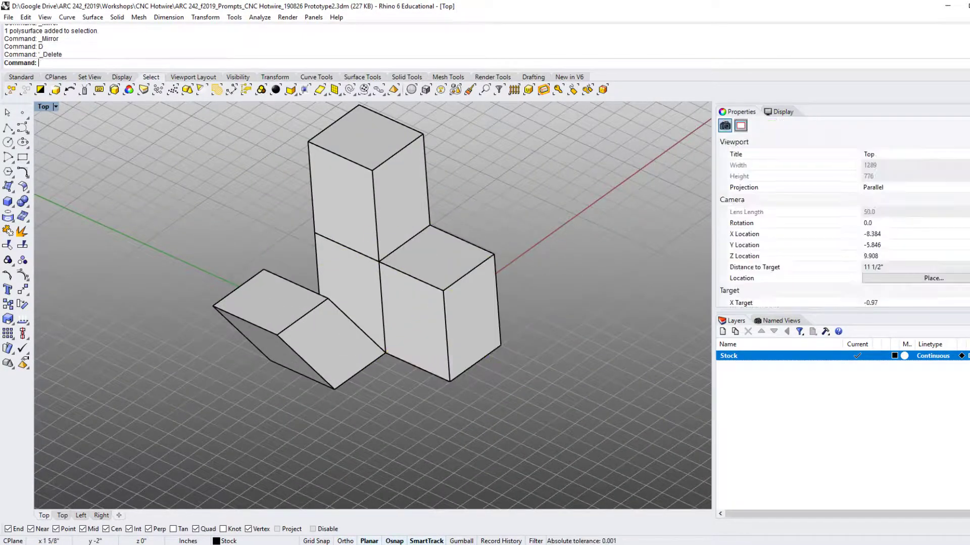
shift+right_drag(394, 359, 429, 464)
click(429, 321)
text(d)
key(Return)
key(ctrl+z)
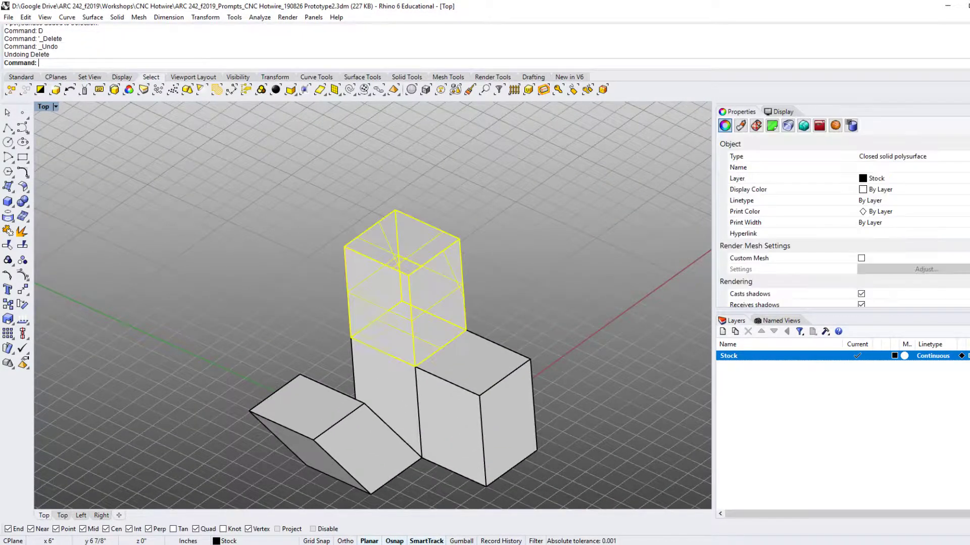
- Mirror the upper stacked block about its bottom side edge's midpoint, parallel to the X axis, and delete the unmirrored upper block
key(Return)
click(383, 352)
click(322, 396)
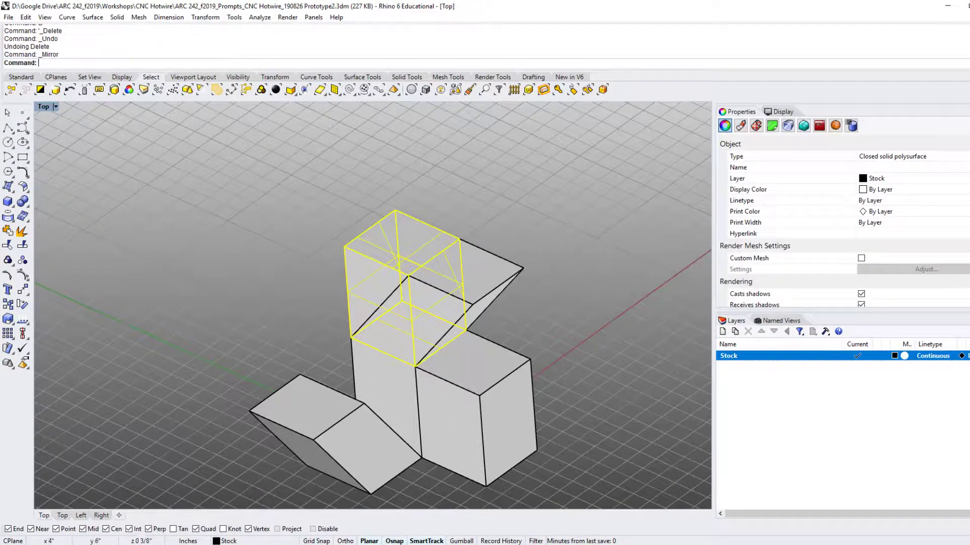
text(d)
key(Return)
- Mirror a copy of the left block across the X axis through the origin corner
scroll(360, 265, down, 5)
right_drag(361, 267, 273, 298)
click(349, 375)
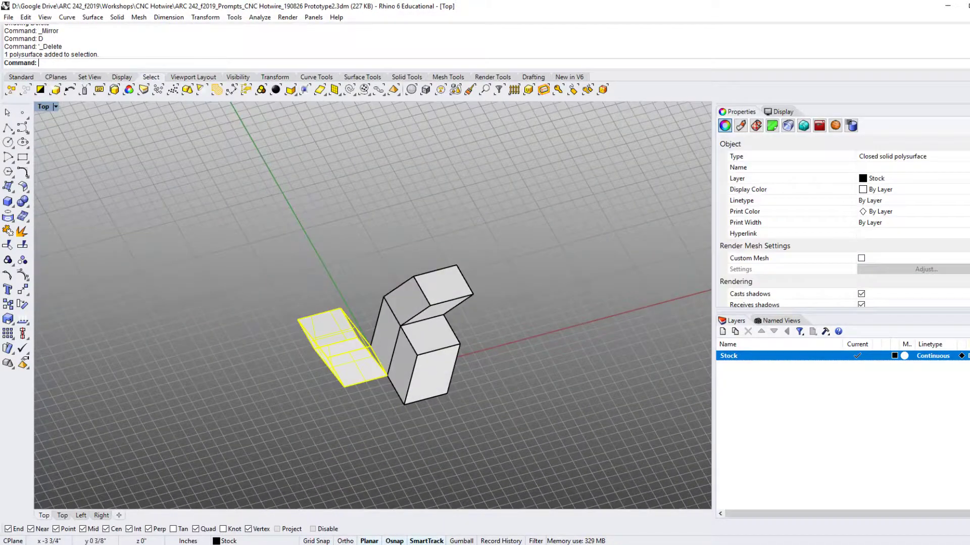
scroll(335, 323, up, 3)
right_drag(360, 386, 387, 375)
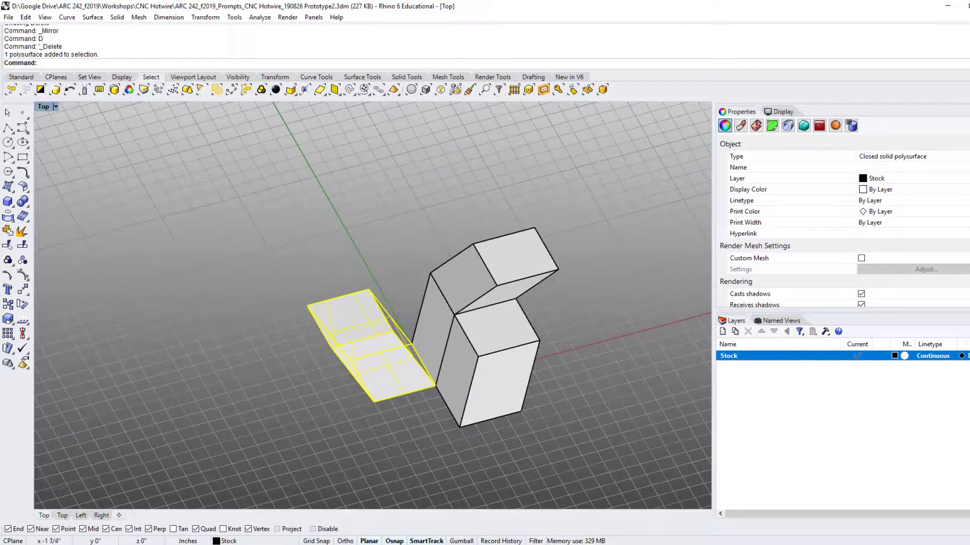
key(Return)
click(435, 386)
shift+click(314, 417)
click(529, 425)
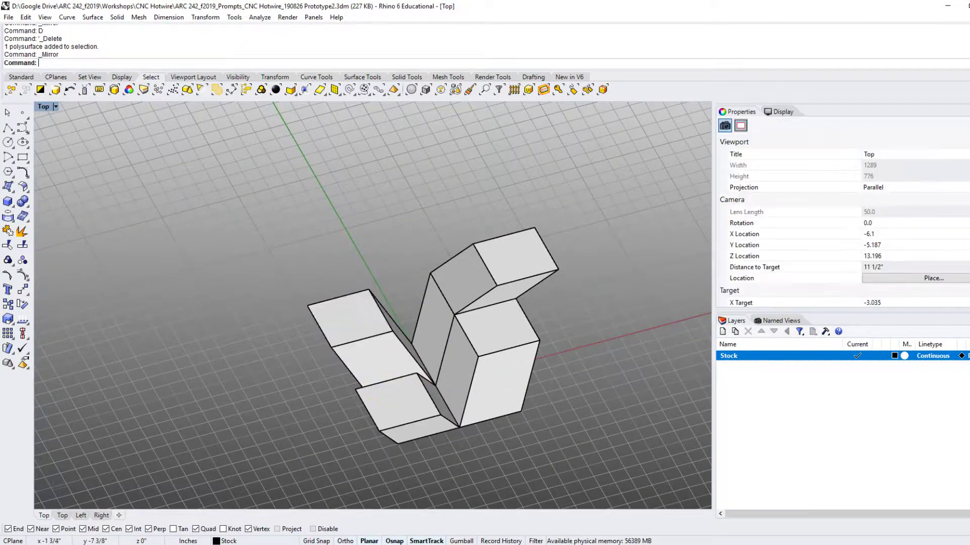
- Copy the front-left block up onto the front-right block, and delete the front-right block underneath
mouse_move(529, 426)
right_down()
mouse_move(553, 389)
mouse_move(550, 417)
mouse_move(581, 406)
mouse_move(522, 427)
right_up()
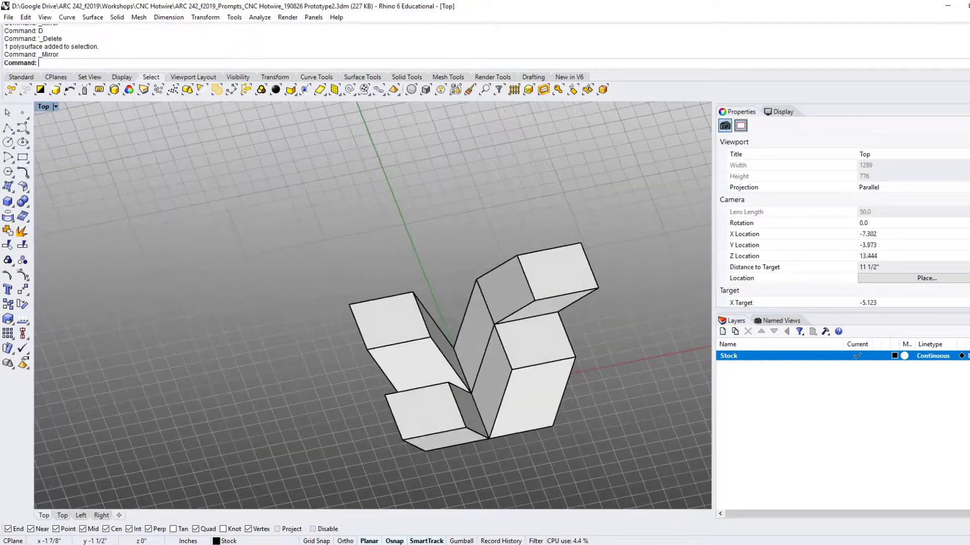
click(468, 434)
click(488, 439)
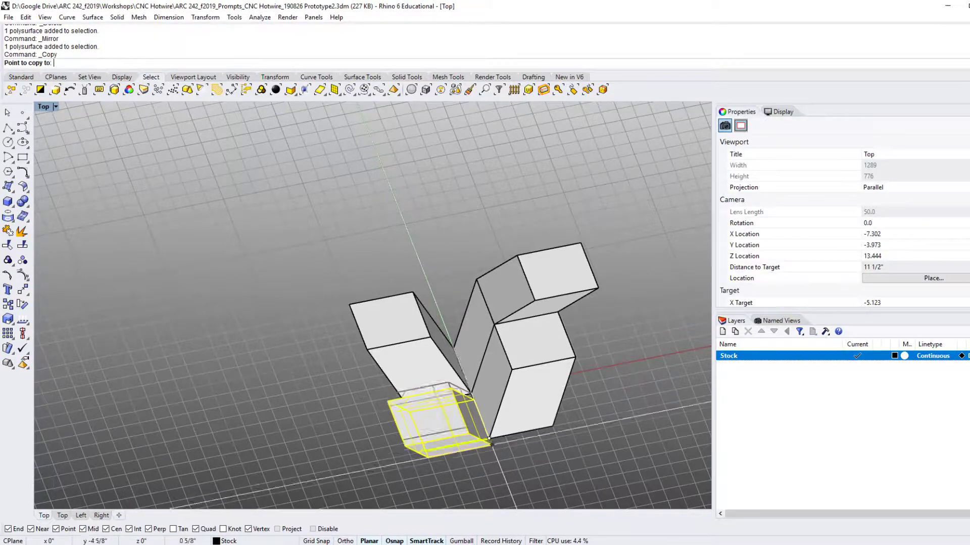
key(Escape)
right_drag(515, 417, 449, 417)
click(461, 418)
key(Delete)
- Move the rear-left block diagonally beside the front-left block, snapping its rear right bottom corner to the base block's front right corner
click(374, 363)
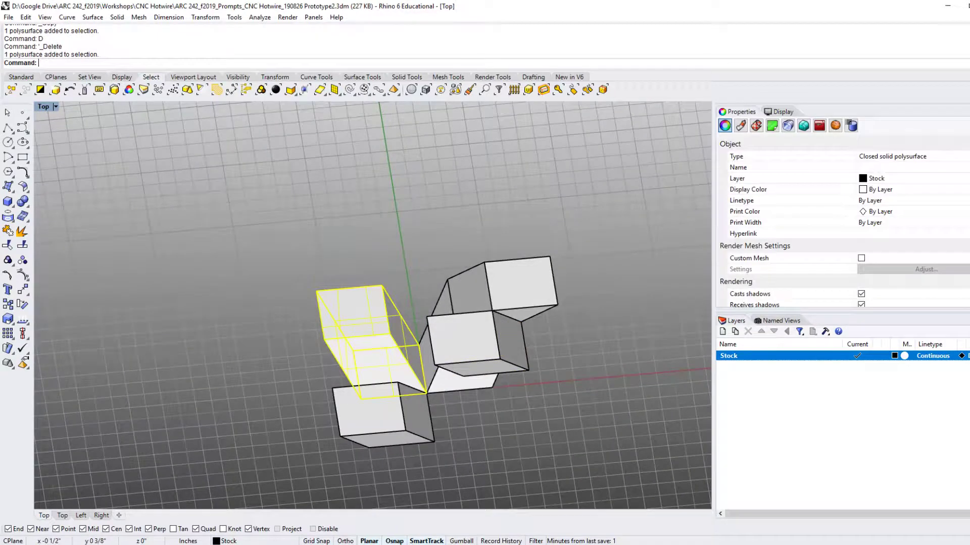
text(M)
key(Return)
click(425, 393)
key(Escape)
text(M)
key(Return)
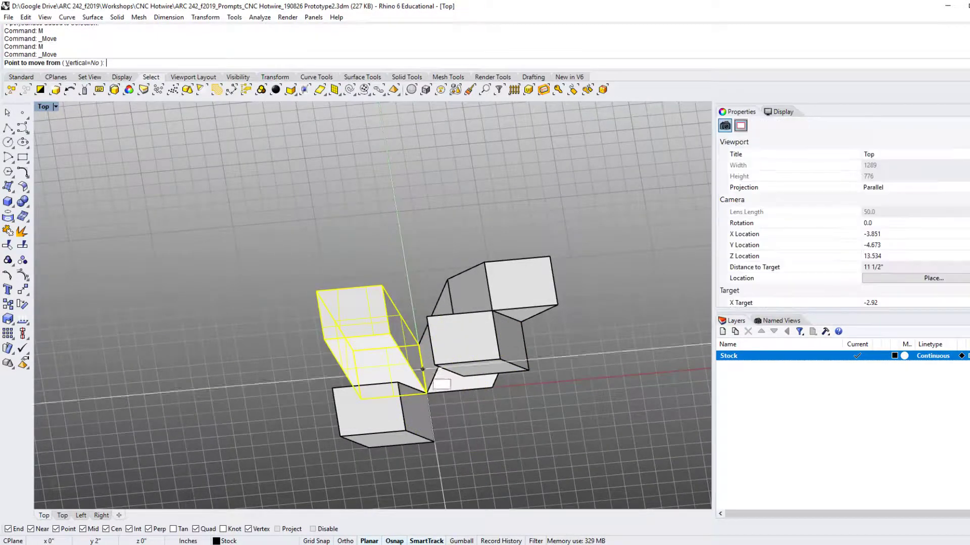
click(492, 387)
key(Escape)
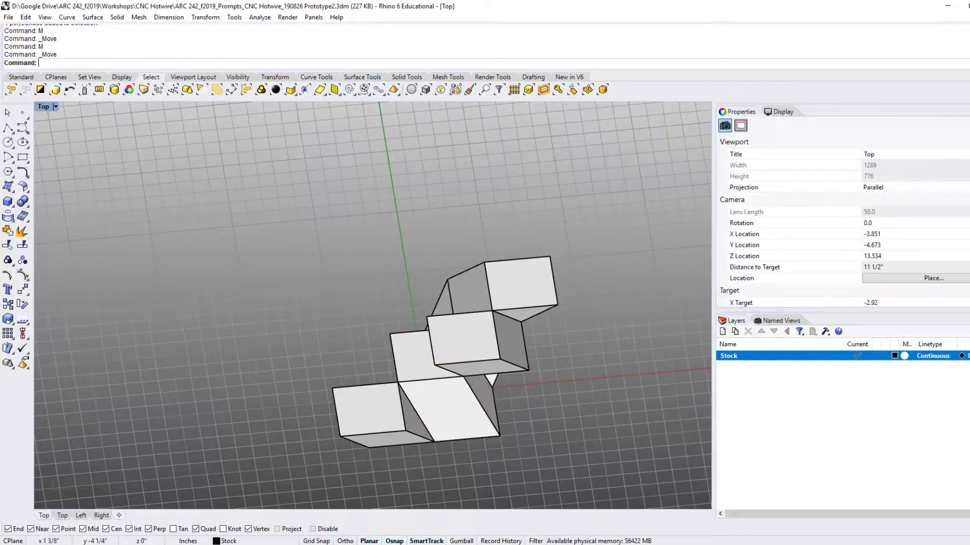
- Copy the front-left block from its front bottom corner to the upper left corner of the adjacent block's slanted face
click(375, 420)
right_drag(374, 461, 498, 449)
text(copy)
key(Return)
click(404, 476)
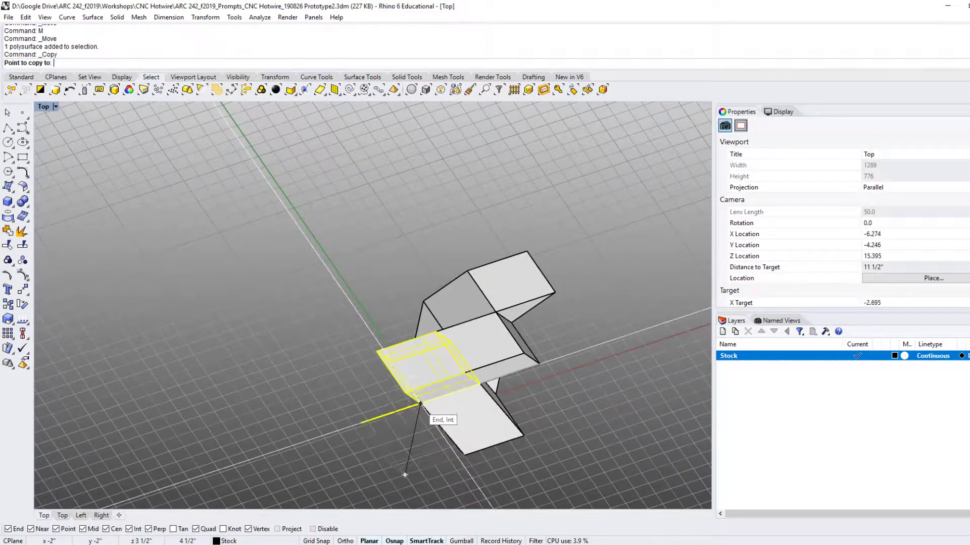
click(420, 403)
key(Return)
key(Escape)
- Delete the overhanging block in the middle of the assembly
ctrl+shift+right_drag(421, 429, 323, 399)
click(467, 386)
text(d)
ctrl+shift+right_drag(467, 386, 455, 409)
- Copy the raised middle block directly behind itself, using its front left bottom corner as the base point
click(470, 356)
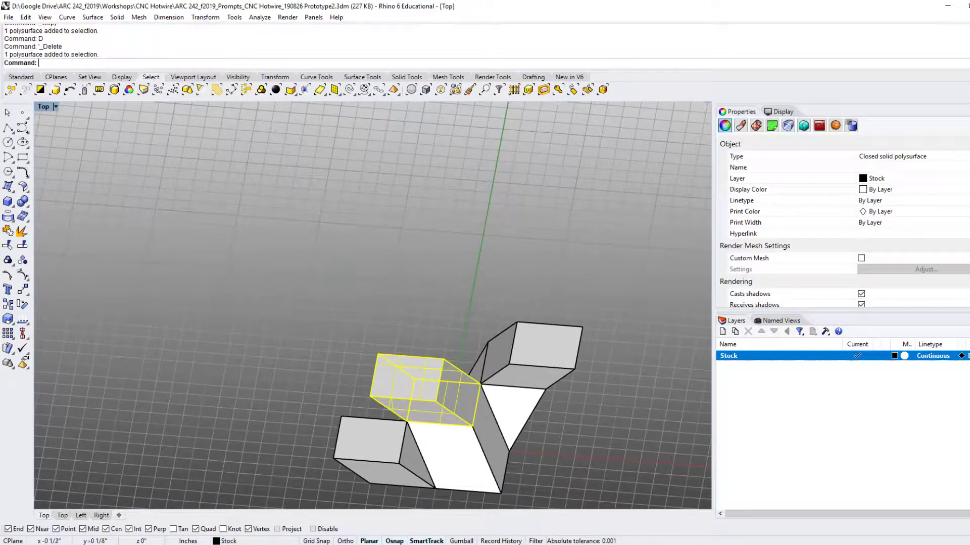
key(Return)
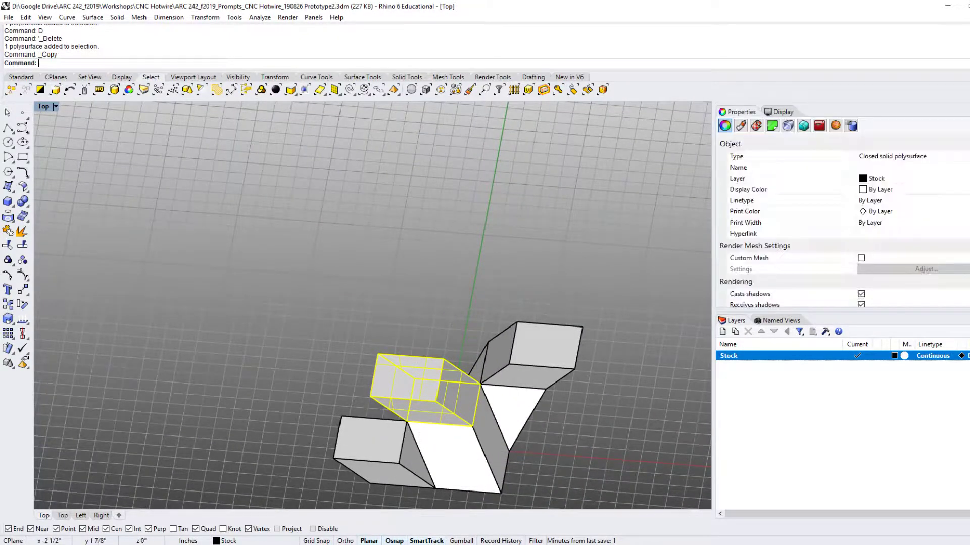
click(406, 420)
ctrl+shift+right_drag(406, 421, 524, 392)
click(410, 367)
- Copy the tall end block from its top front corner to the lower front corner of the raised pair of blocks
click(454, 407)
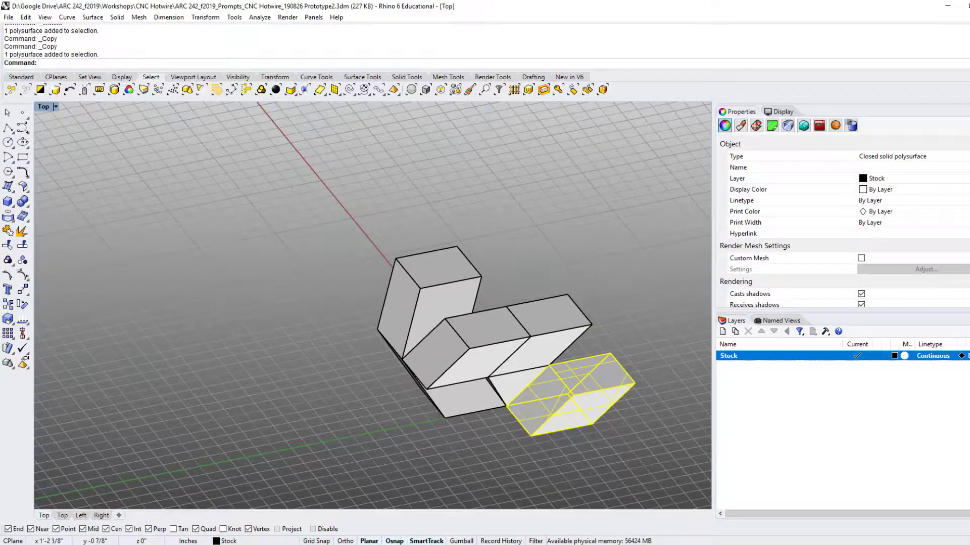
click(454, 303)
scroll(473, 273, up, 3)
right_click(475, 267)
click(405, 293)
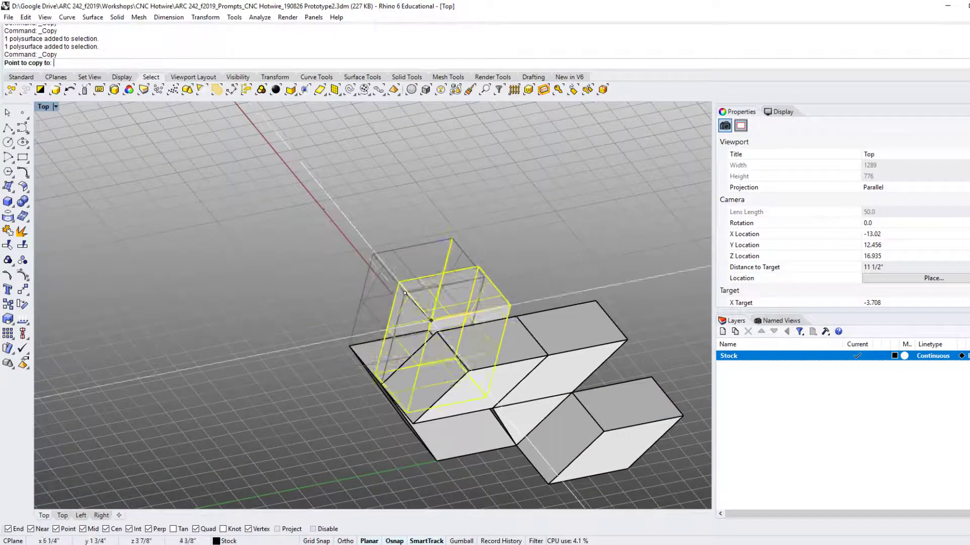
click(413, 424)
key(Escape)
key(Escape)
scroll(425, 293, down, 4)
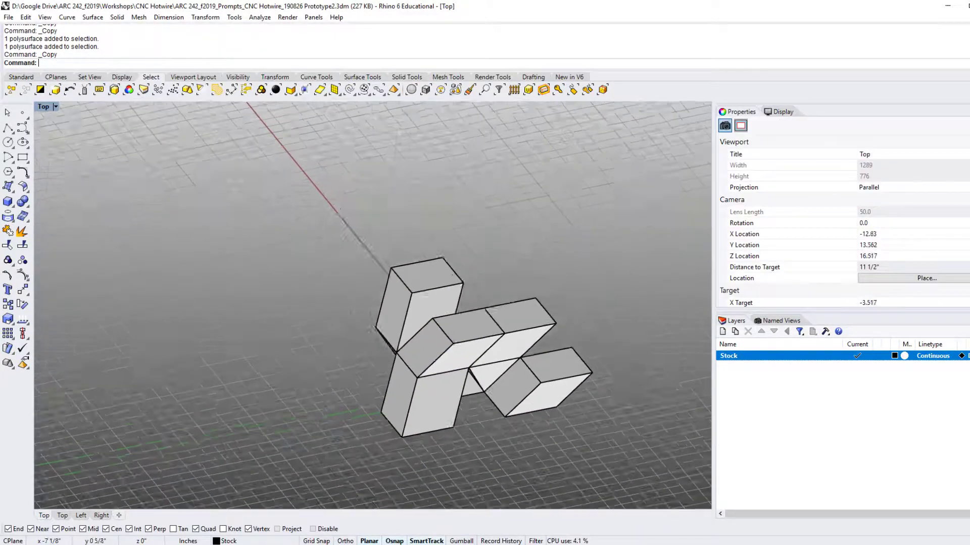
- Move the front block sideways, snapping its lower left corner to the front right corner of the neighbouring slanted block
right_drag(515, 434, 379, 365)
mouse_move(485, 384)
right_down()
mouse_move(500, 410)
mouse_move(488, 394)
right_up()
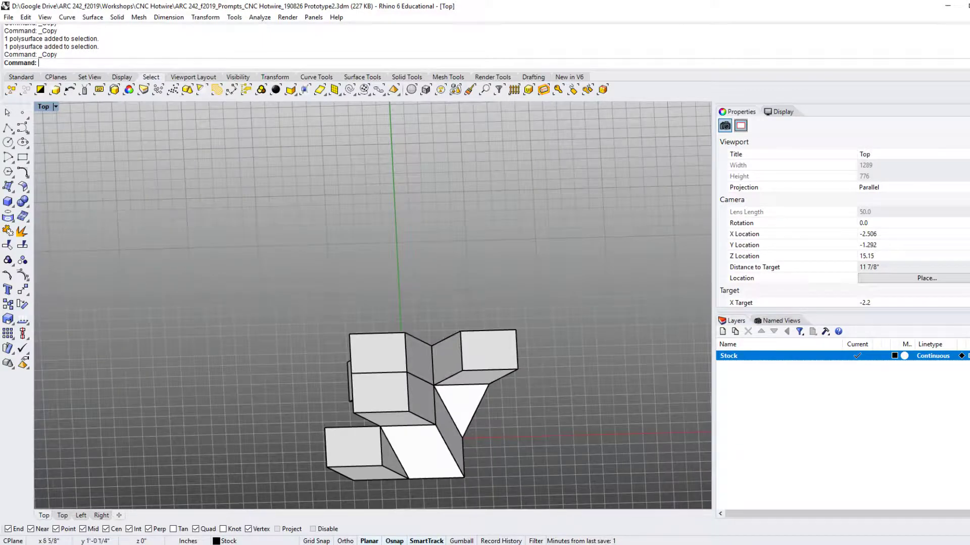
right_drag(359, 354, 485, 405)
click(486, 375)
scroll(462, 414, up, 2)
text(m)
key(Return)
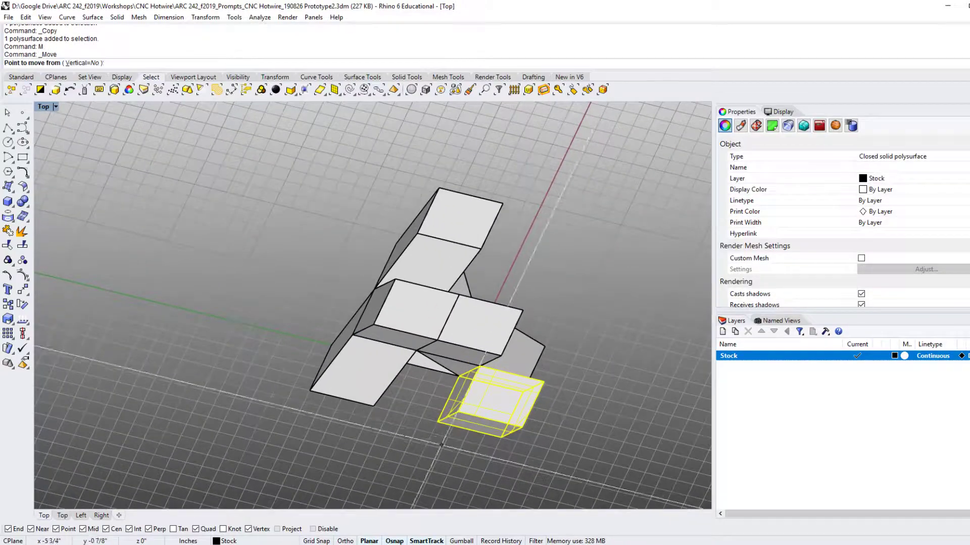
click(437, 422)
click(374, 406)
text(m)
key(Return)
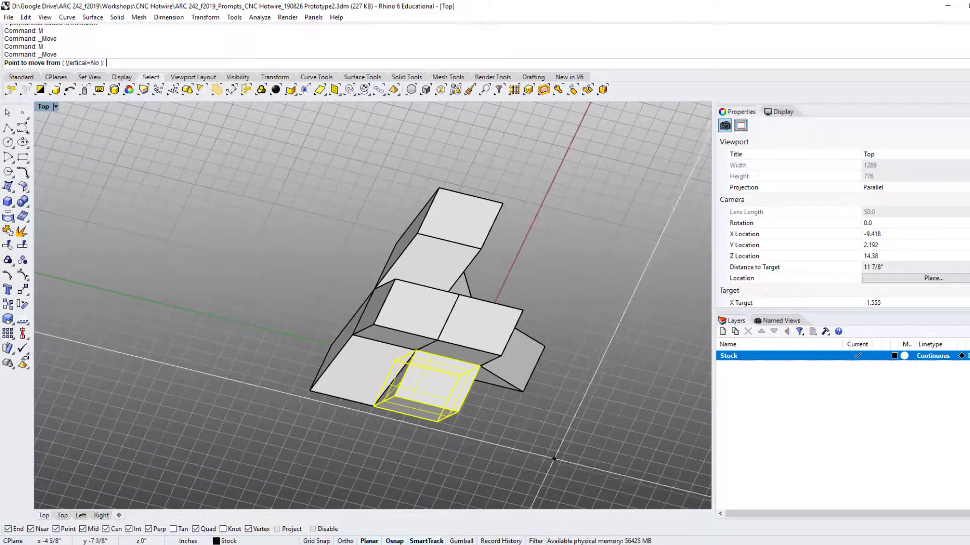
right_drag(470, 389, 404, 371)
key(Escape)
- Delete the front block of the raised pair and put a copy of the right rear block in its place
click(433, 356)
right_drag(444, 323, 442, 364)
text(c)
key(Return)
click(408, 291)
right_drag(407, 399, 81, 290)
click(386, 373)
key(Return)
key(Escape)
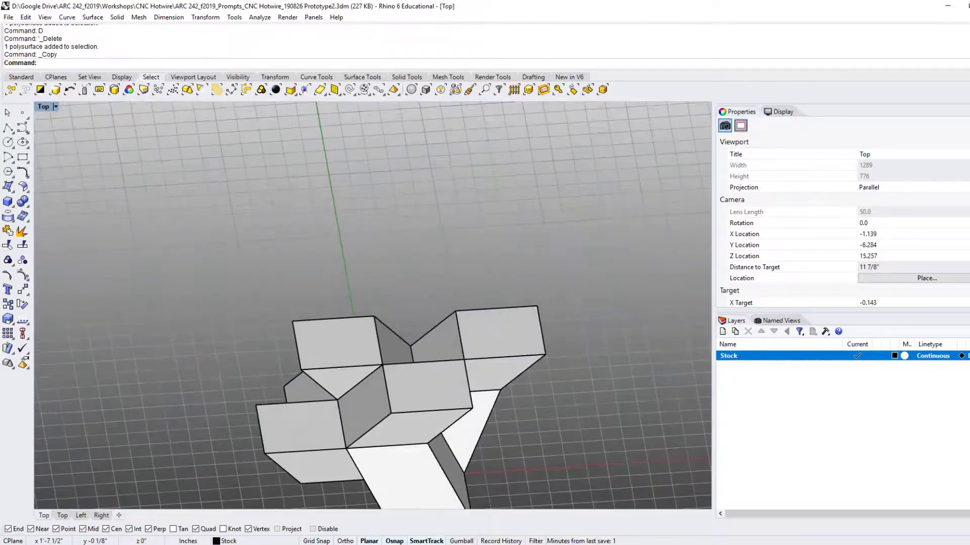
- Copy the front slanted block from its front right corner to the rear left top corner of the raised middle block
right_drag(404, 303, 490, 363)
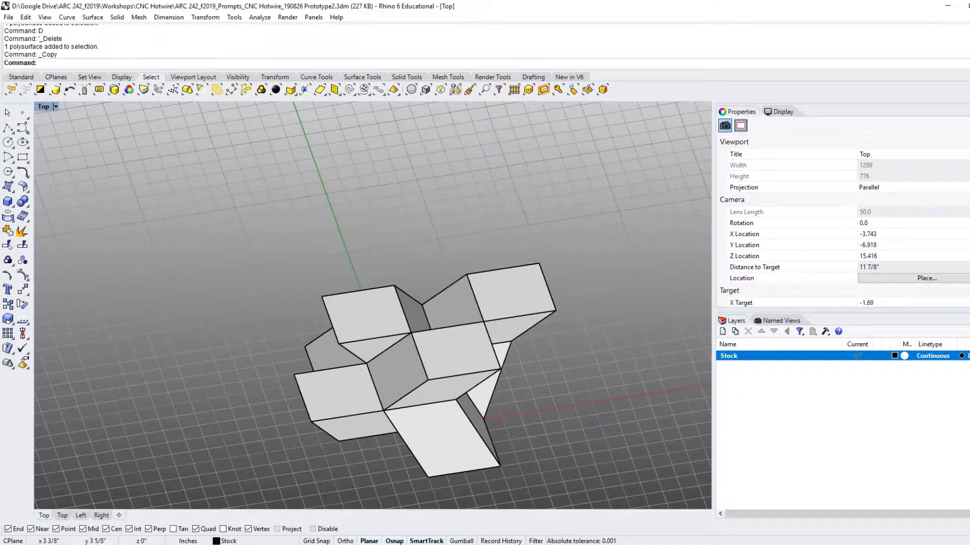
shift+right_drag(429, 364, 669, 361)
click(672, 442)
shift+right_drag(671, 442, 525, 407)
right_click(580, 438)
click(581, 438)
click(478, 298)
right_click(477, 298)
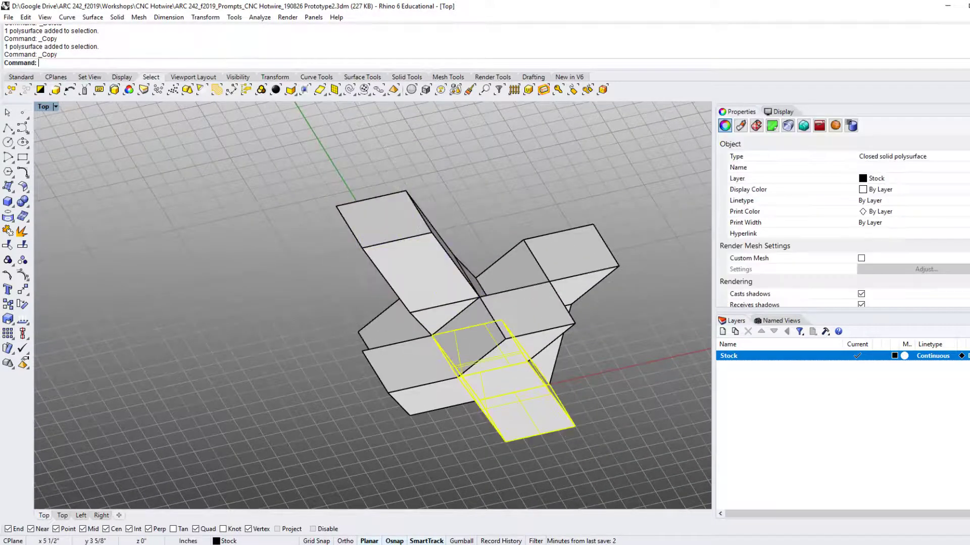
right_drag(478, 298, 465, 333)
click(364, 262)
shift+right_drag(364, 263, 351, 253)
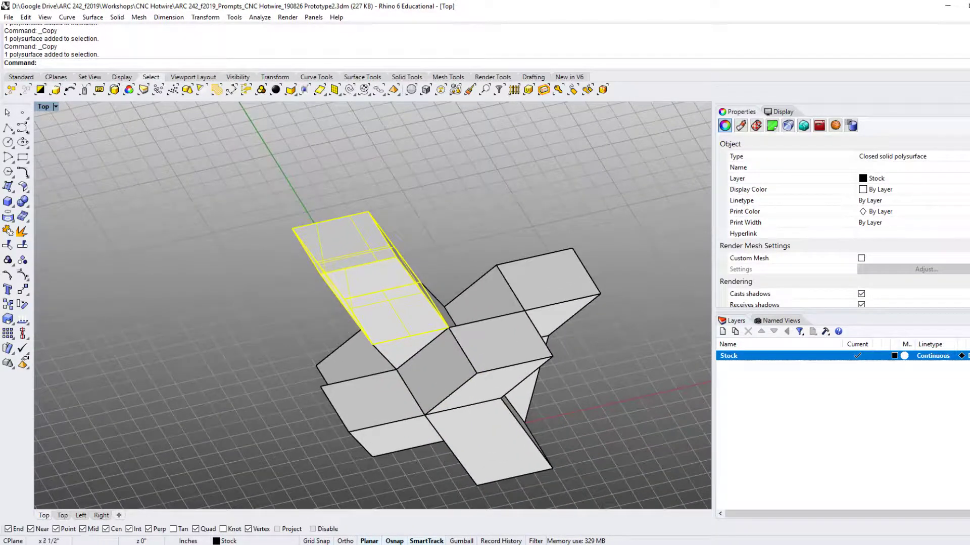
scroll(373, 303, down, 3)
key(Escape)
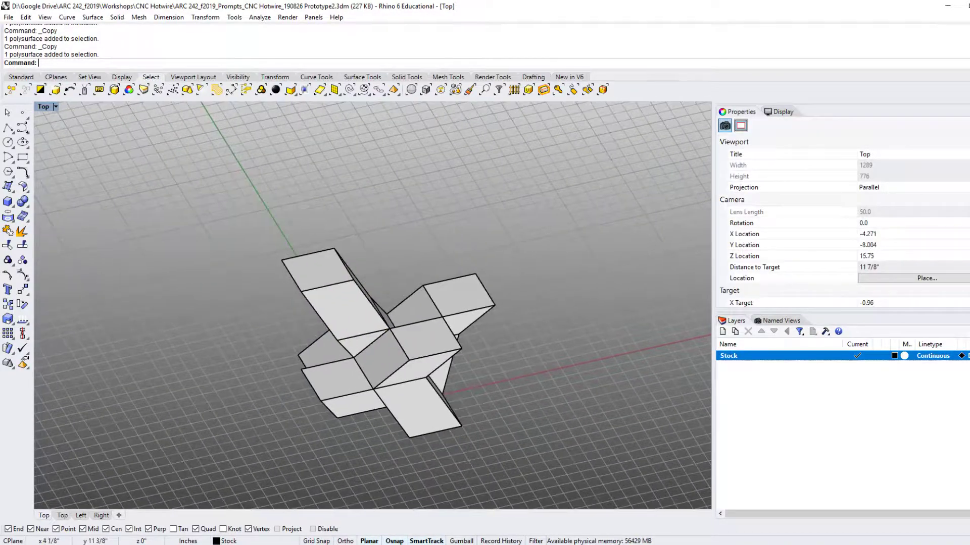
- Place a duplicate of the lower right slanted block well clear of the assembly, along the X axis
right_drag(383, 354, 324, 344)
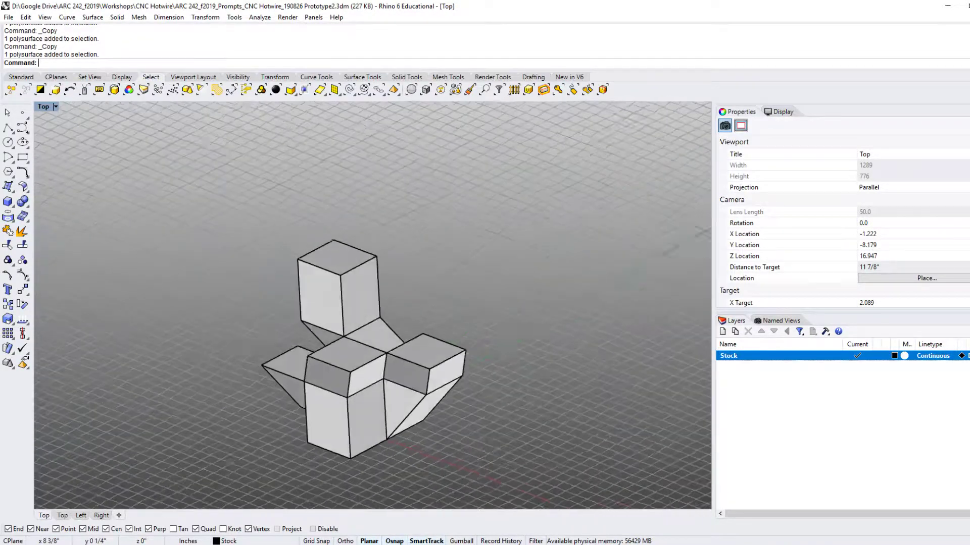
click(414, 389)
drag(415, 390, 450, 349)
scroll(450, 348, down, 3)
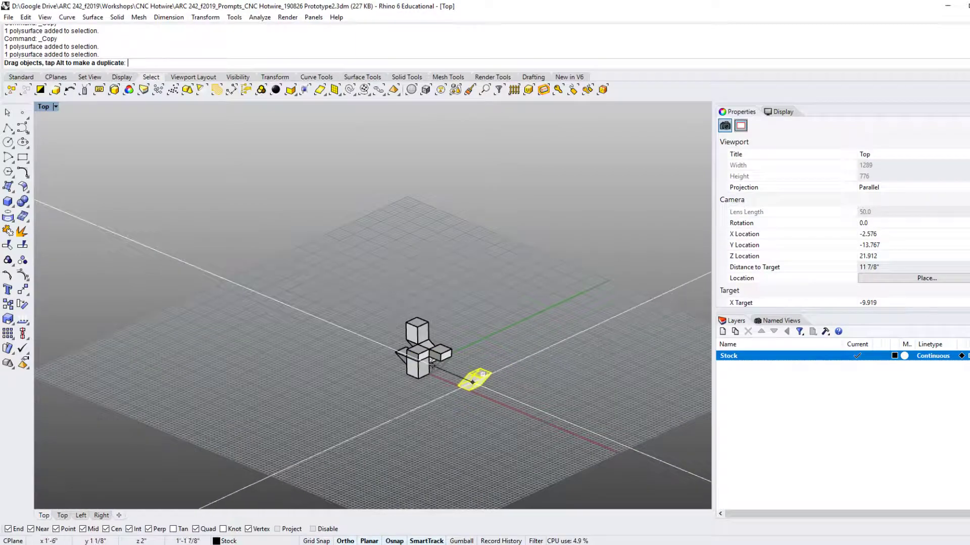
key(Escape)
right_drag(450, 348, 338, 368)
scroll(449, 283, up, 3)
drag(337, 368, 569, 368)
- Mirror the detached block across its left slanted face using a three-point mirror plane
shift+right_drag(568, 368, 461, 382)
scroll(370, 368, up, 2)
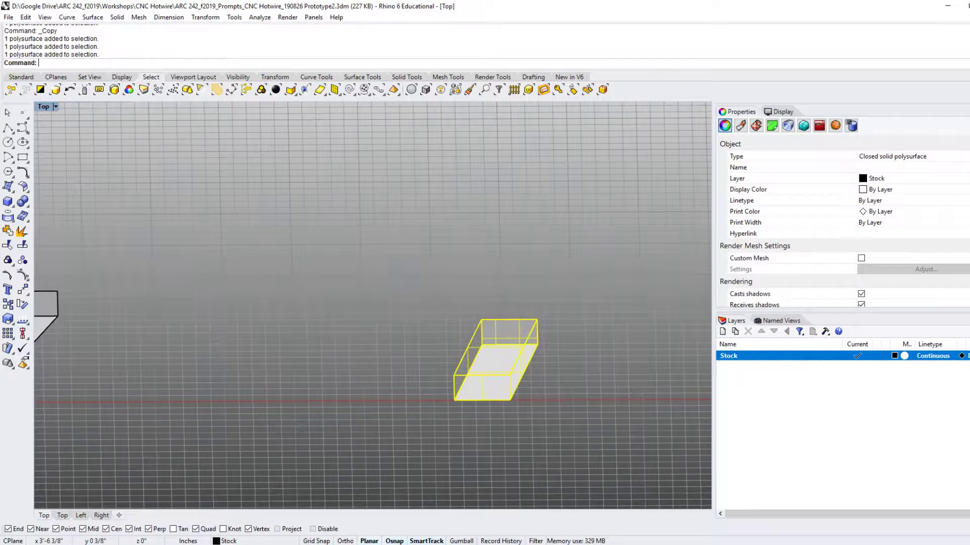
shift+right_drag(455, 363, 490, 368)
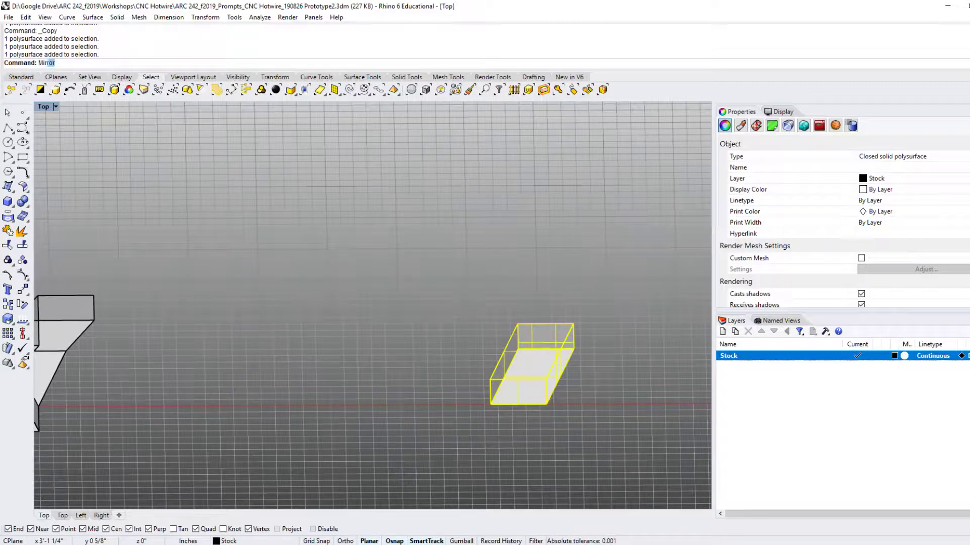
key(Return)
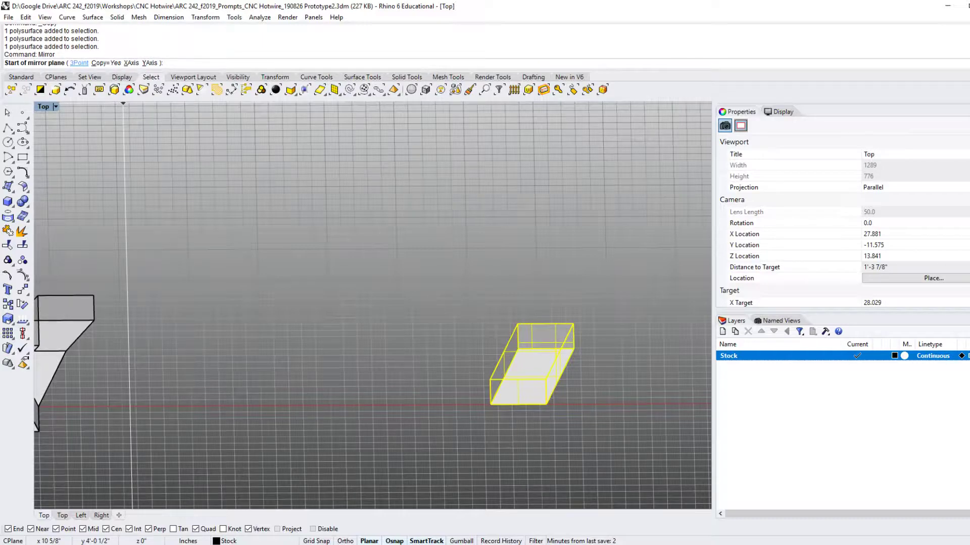
click(79, 63)
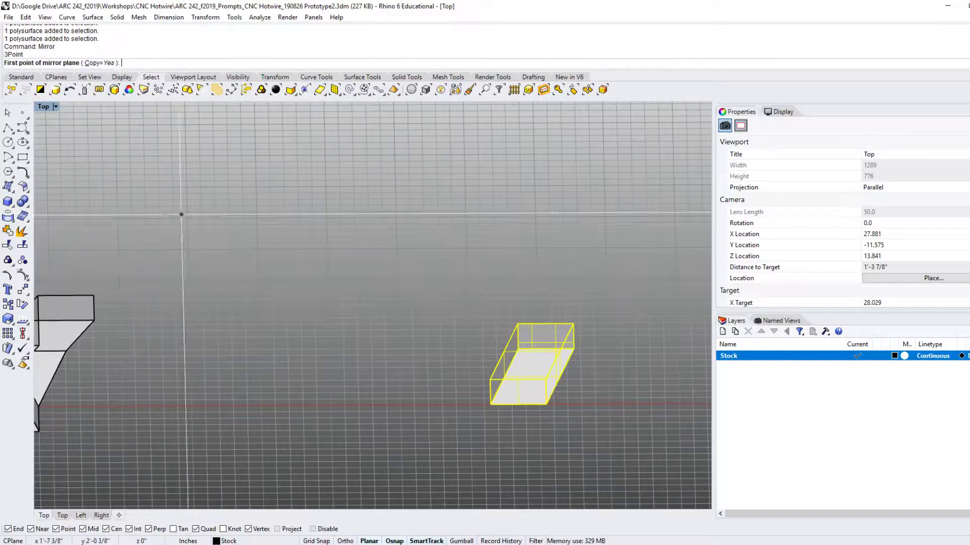
shift+right_drag(516, 326, 465, 340)
scroll(463, 343, up, 3)
shift+right_drag(441, 392, 466, 397)
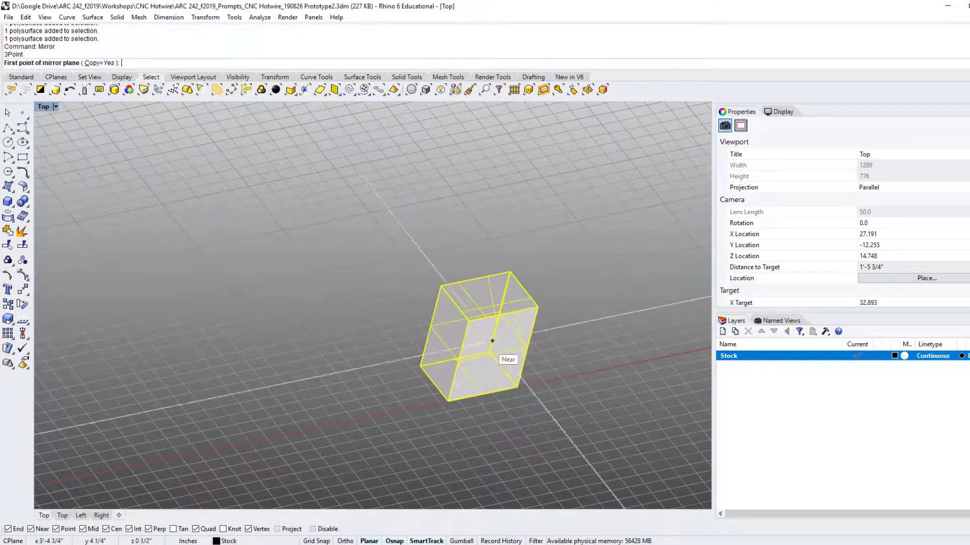
click(448, 400)
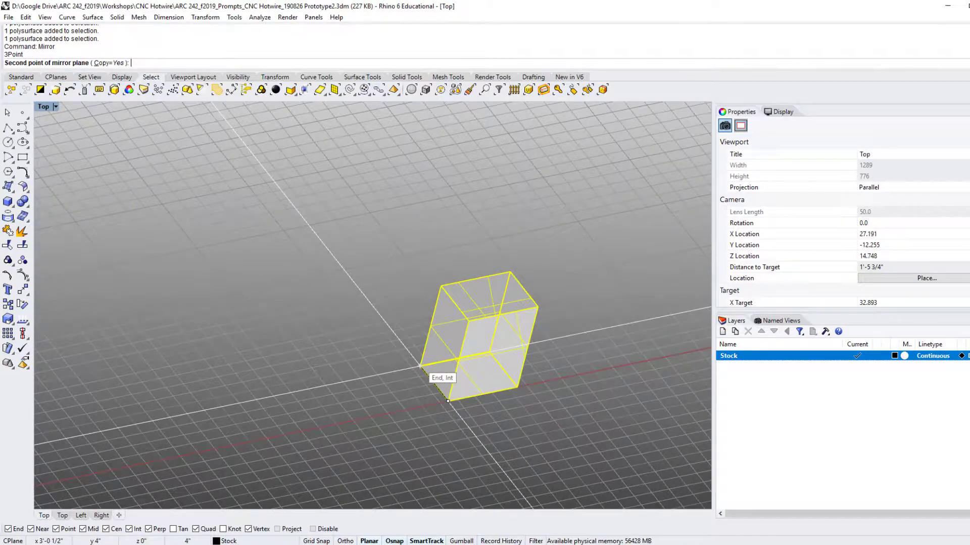
click(420, 365)
click(468, 321)
- Mirror both detached blocks across the outer front face of the mirrored block, using a three-point plane
right_drag(510, 393, 475, 383)
click(437, 373)
shift+click(477, 408)
right_click(472, 409)
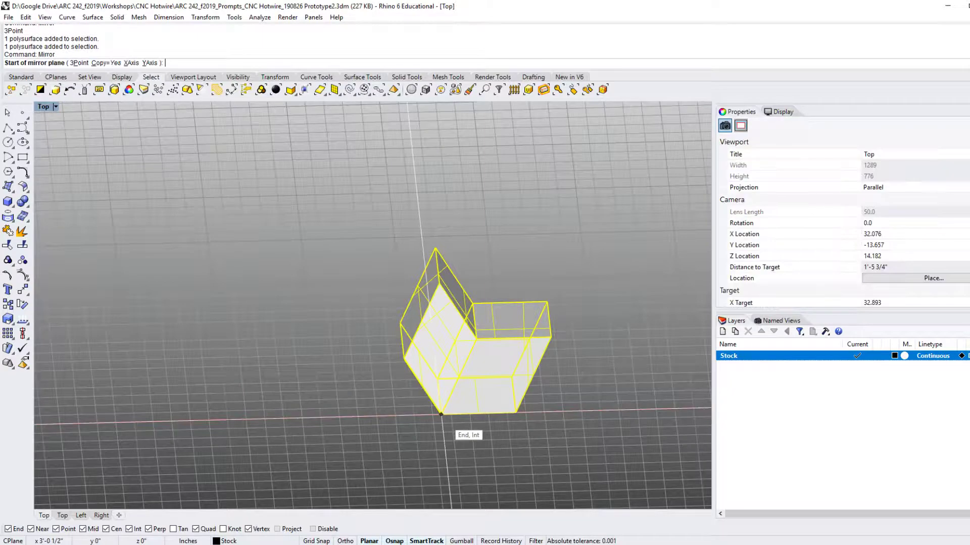
click(443, 413)
right_drag(399, 407, 444, 400)
key(Escape)
right_click(439, 399)
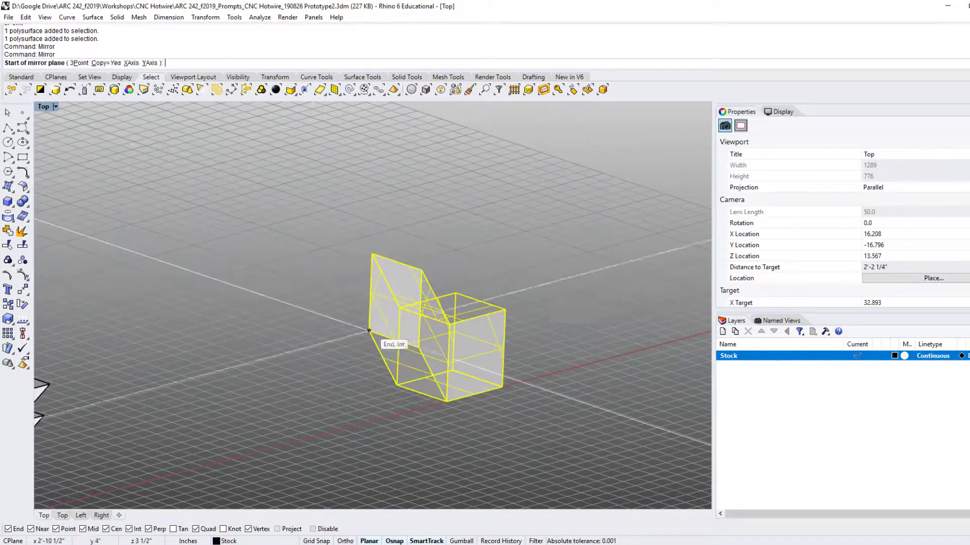
click(80, 63)
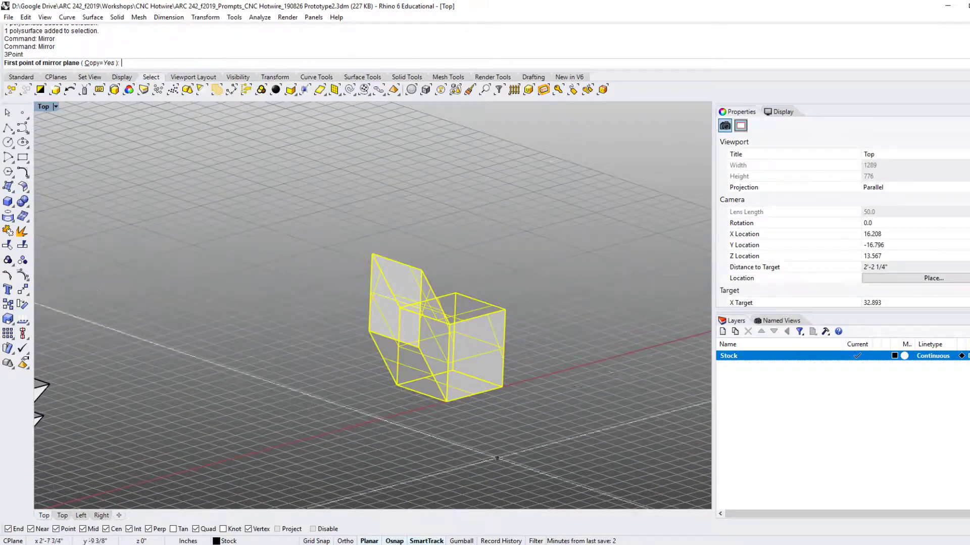
click(446, 401)
click(395, 383)
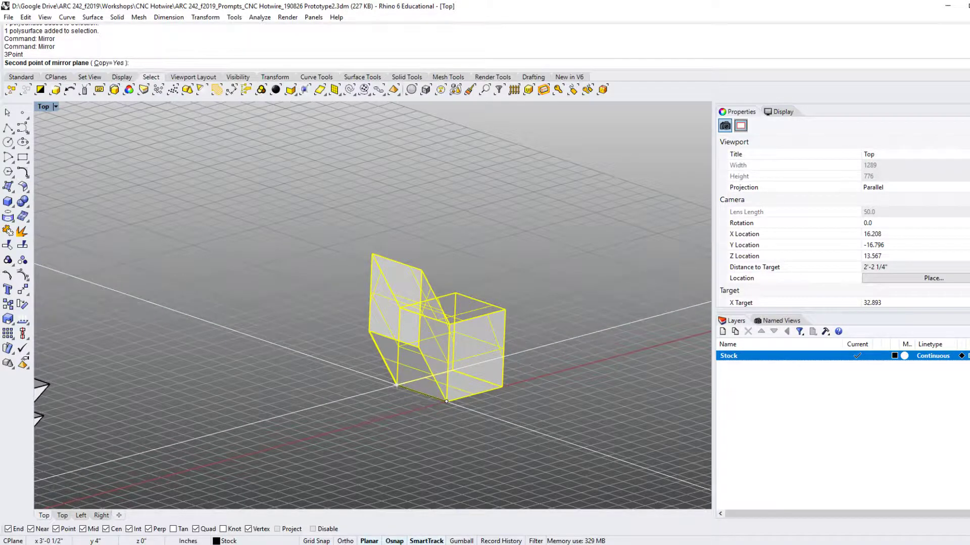
click(368, 331)
- Mirror the same two blocks across the original block's front face with a three-point plane, completing a six-block star
right_drag(429, 444, 396, 448)
key(Return)
click(518, 388)
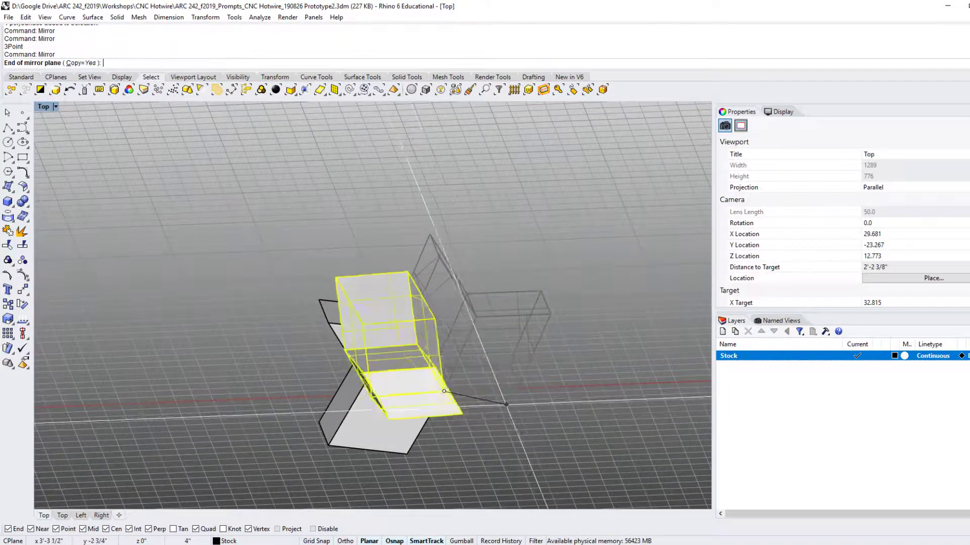
key(Return)
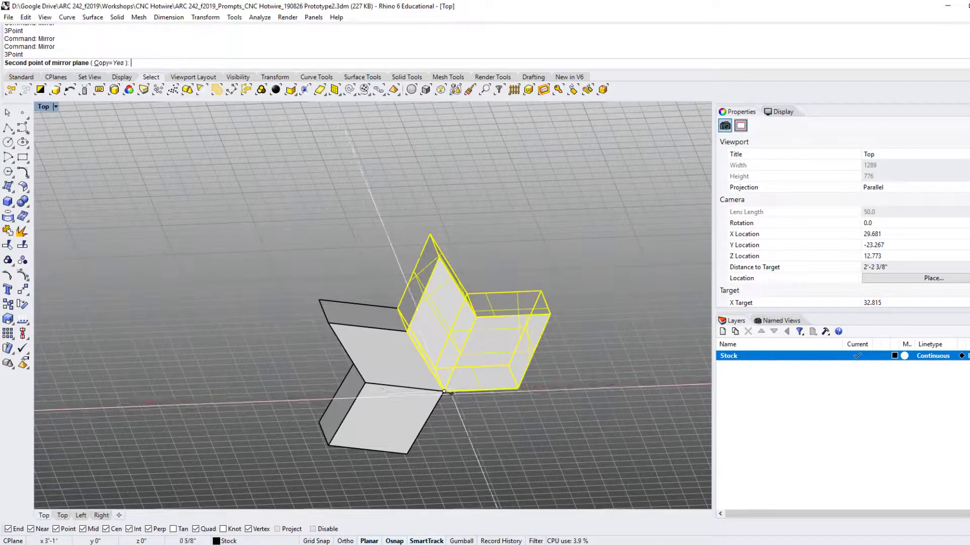
click(509, 365)
scroll(352, 371, down, 6)
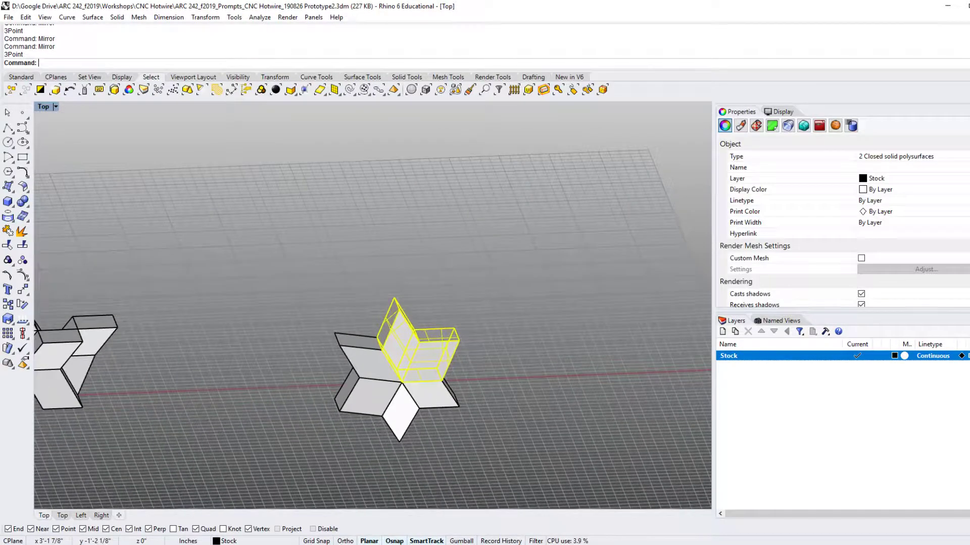
key(Escape)
- Mirror the star's rear right block across its rear end face using a three-point plane
scroll(399, 368, up, 3)
click(435, 384)
key(Return)
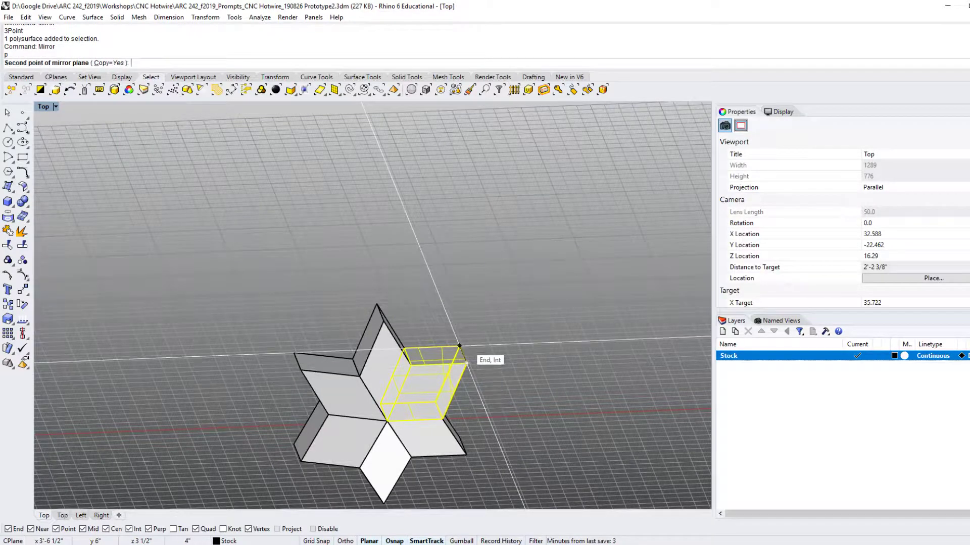
click(411, 365)
right_drag(411, 365, 388, 376)
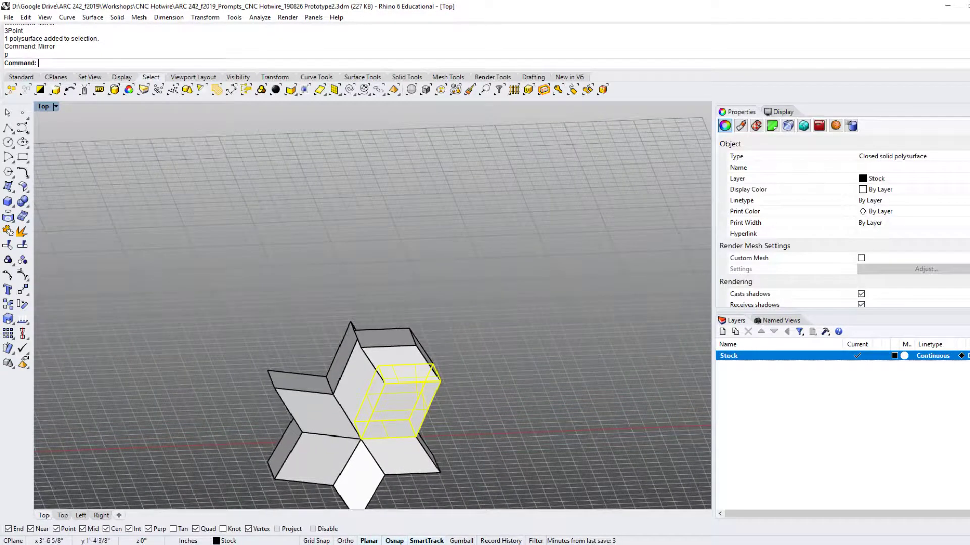
- Mirror the rear right block and its new rear copy together across the copy's right slanted face
click(384, 337)
key(Return)
text(p)
key(Return)
right_drag(465, 386, 432, 390)
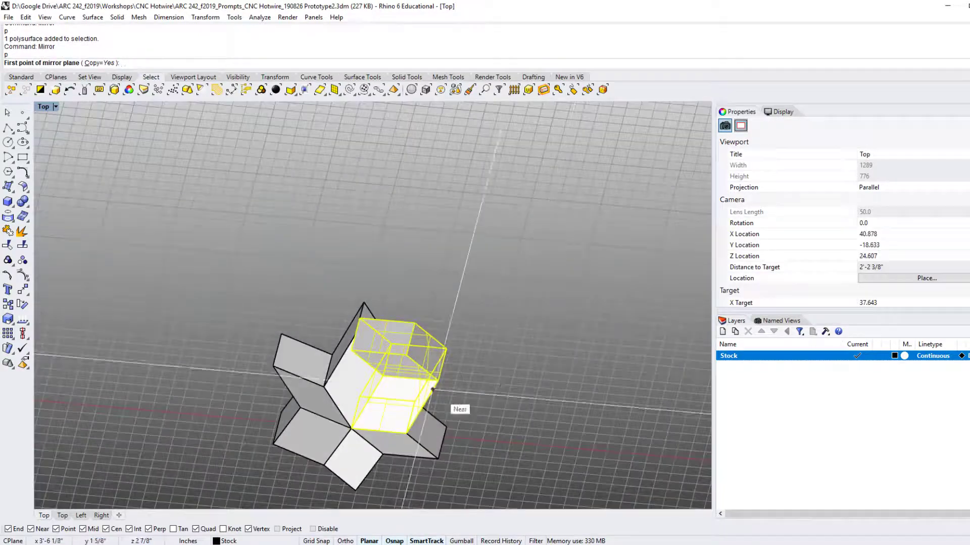
click(415, 324)
- Mirror the new pair of blocks across the front face of its right block, completing a second star joined to the first
right_drag(415, 324, 486, 385)
key(Return)
text(p)
key(Return)
click(485, 351)
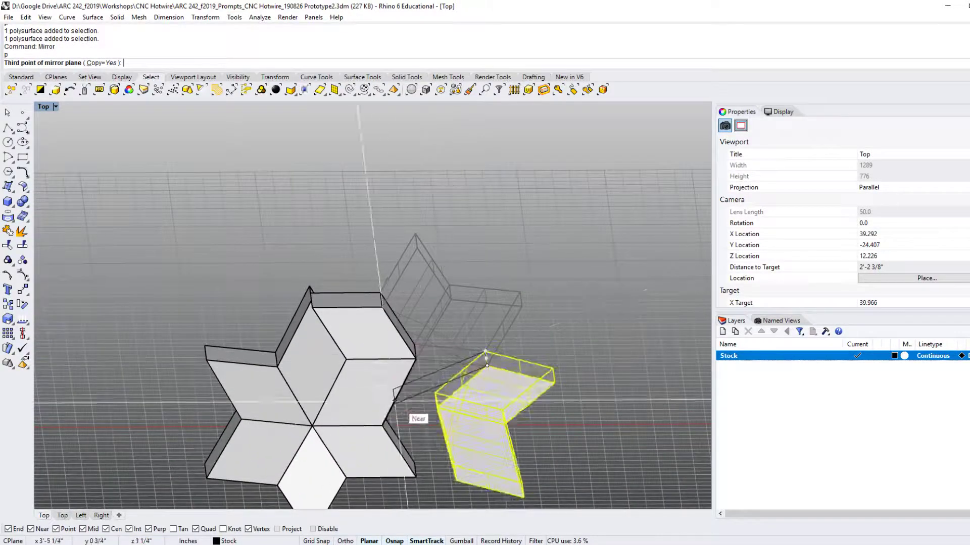
click(416, 358)
scroll(416, 358, down, 5)
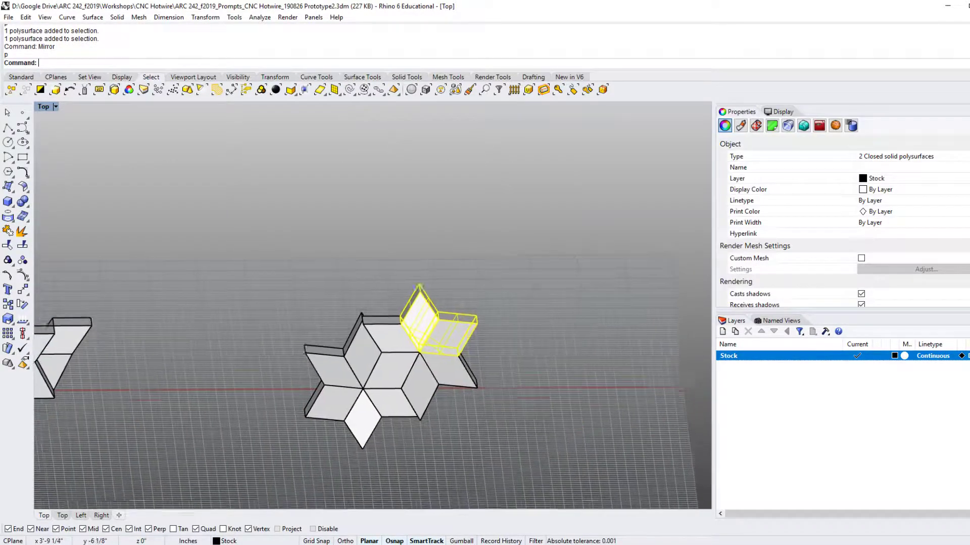
click(505, 440)
- Copy the front star's blocks corner to corner so that a second star stands directly behind the original
right_drag(485, 419, 520, 470)
scroll(429, 374, up, 4)
right_drag(445, 450, 439, 370)
right_drag(366, 374, 462, 463)
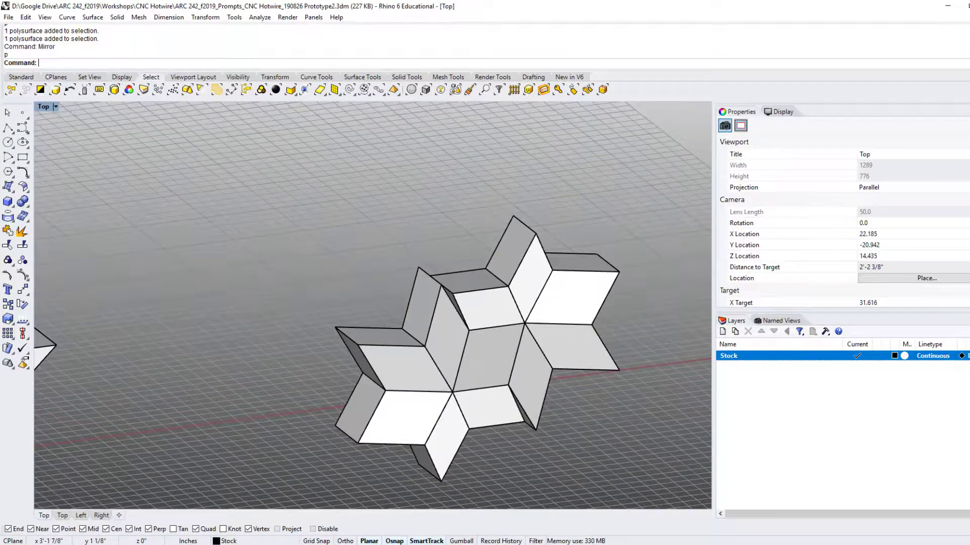
shift+right_drag(467, 384, 500, 401)
click(405, 377)
shift+click(495, 373)
key(Return)
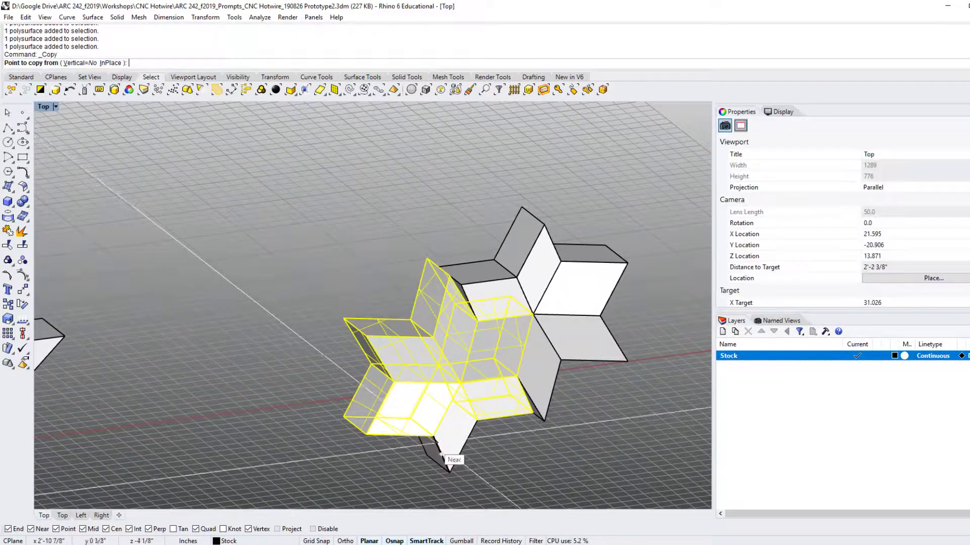
click(437, 446)
key(Escape)
key(Return)
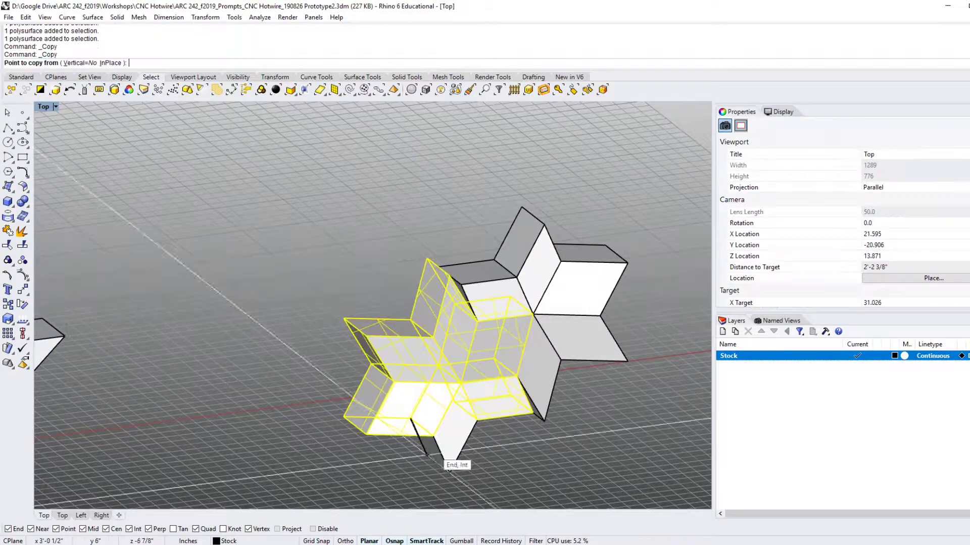
click(433, 435)
click(433, 436)
key(Escape)
key(Escape)
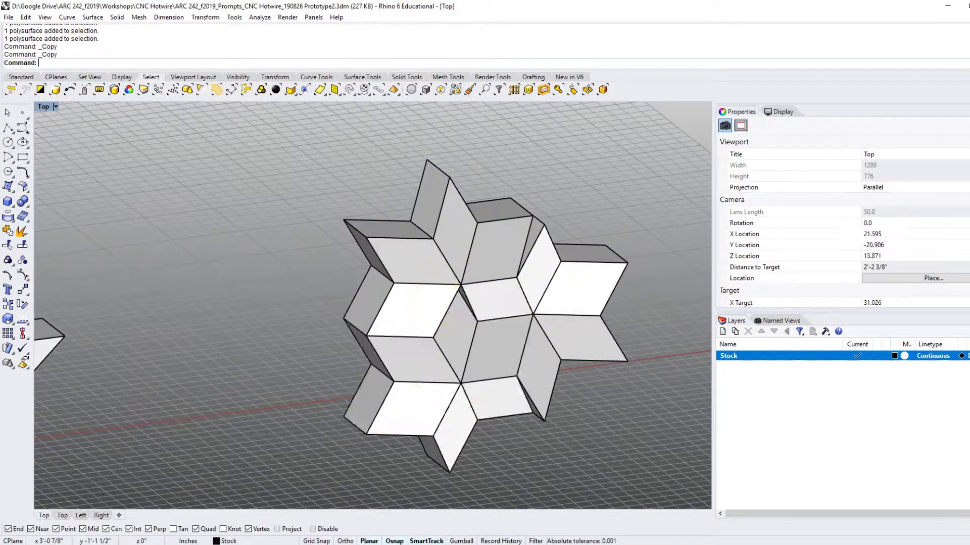
- Copy four blocks from the junction of the stars to the cluster's rear left corner, starting a new star
ctrl+shift+right_drag(495, 435, 427, 411)
mouse_move(426, 412)
ctrl+shift+right_down()
mouse_move(417, 410)
mouse_move(429, 414)
ctrl+shift+right_up()
right_drag(487, 353, 519, 357)
click(522, 278)
shift+click(523, 359)
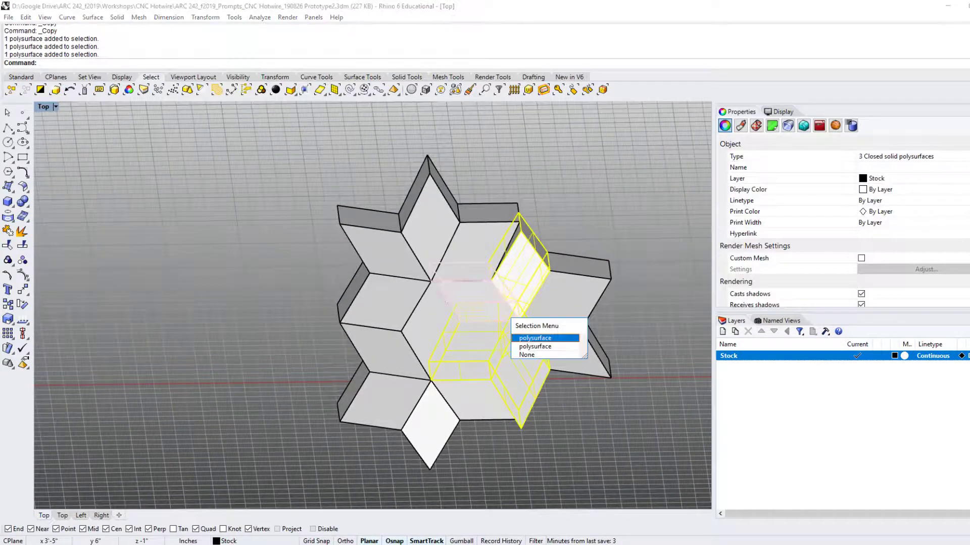
right_click(560, 372)
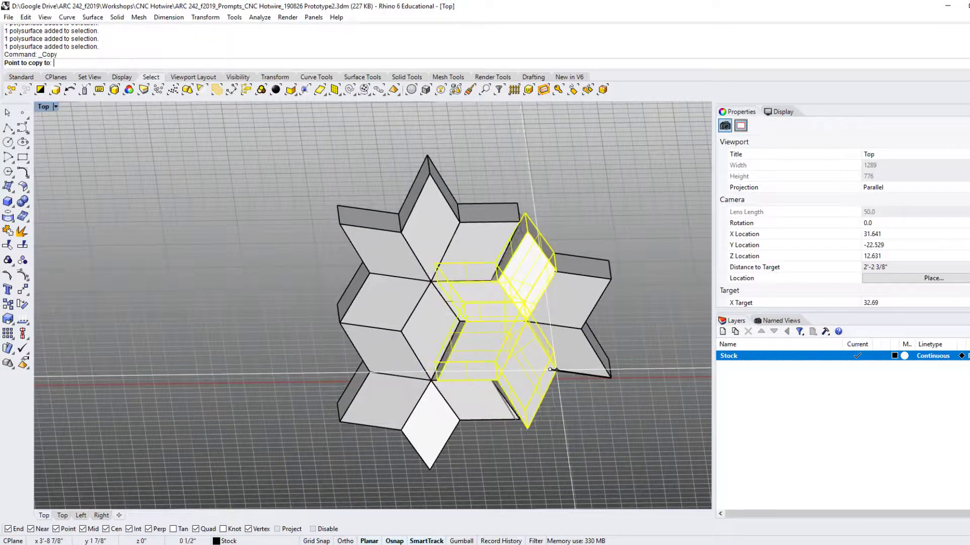
click(369, 275)
key(Return)
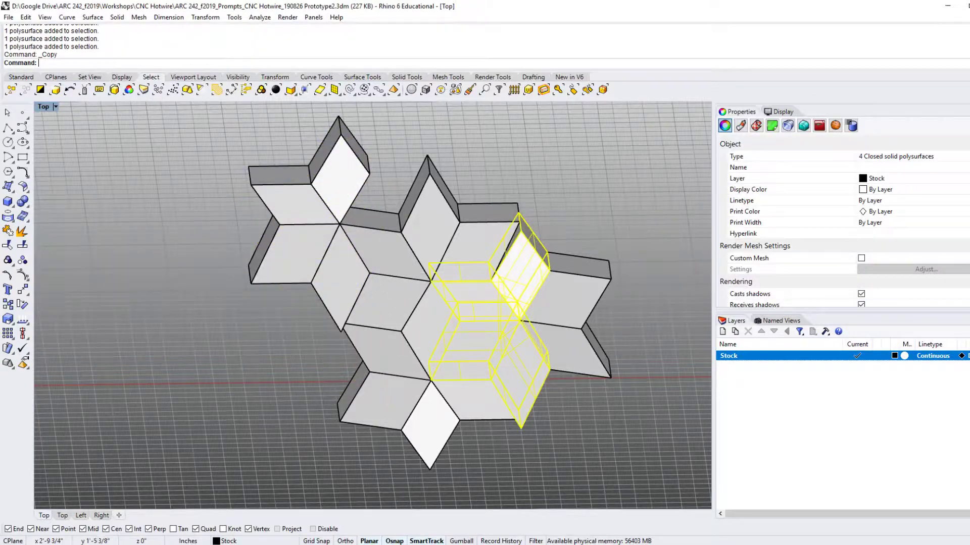
- Copy one matching block from the right star into the gap of the rear left star, completing it
right_drag(434, 283, 422, 399)
click(565, 326)
right_click(558, 331)
right_click(404, 323)
scroll(421, 394, down, 3)
key(Escape)
right_drag(421, 354, 454, 404)
right_drag(406, 222, 460, 291)
right_drag(404, 242, 399, 194)
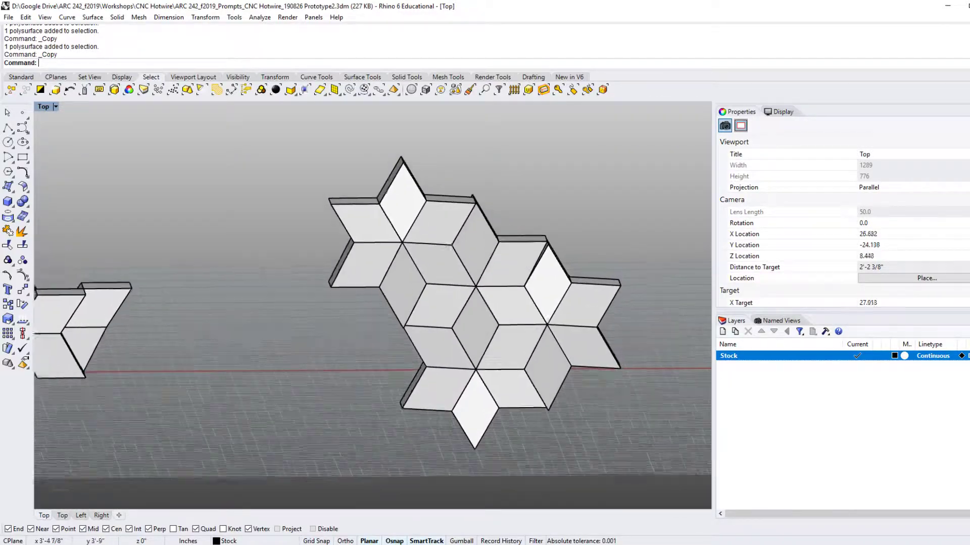
- Copy four blocks from the middle of the cluster to its far left side, beginning another star there
scroll(399, 262, up, 1)
shift+right_drag(439, 289, 463, 283)
click(457, 254)
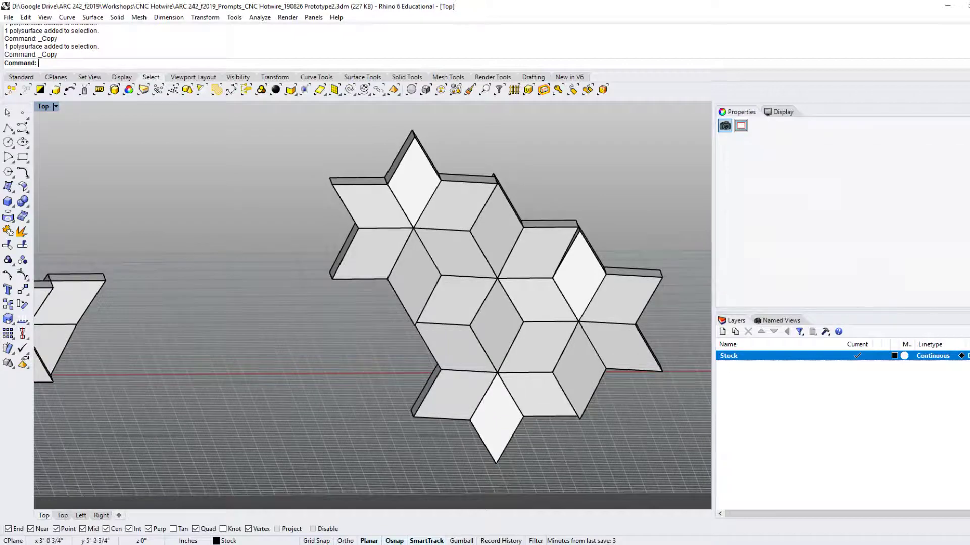
shift+click(461, 298)
key(space)
scroll(561, 272, up, 8)
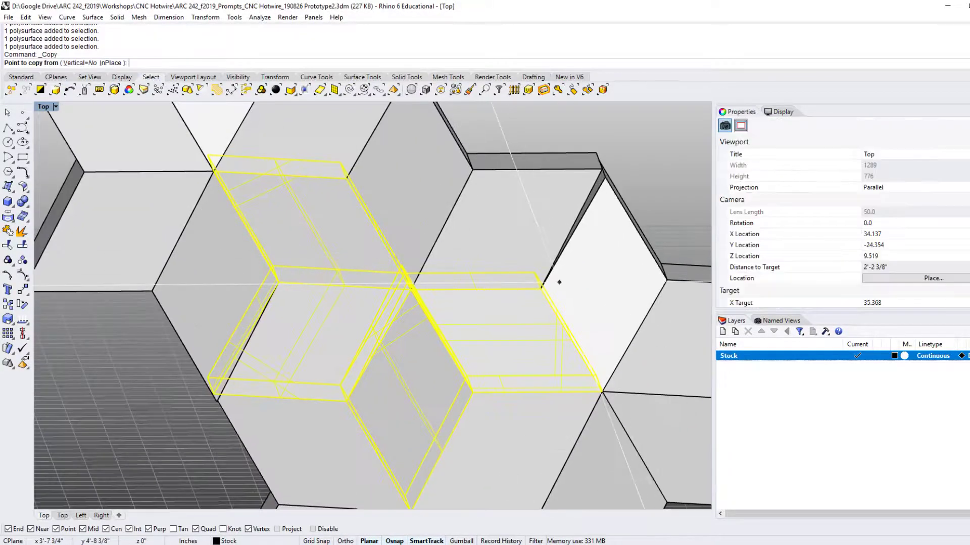
click(541, 289)
scroll(364, 300, down, 1)
shift+right_drag(354, 300, 432, 300)
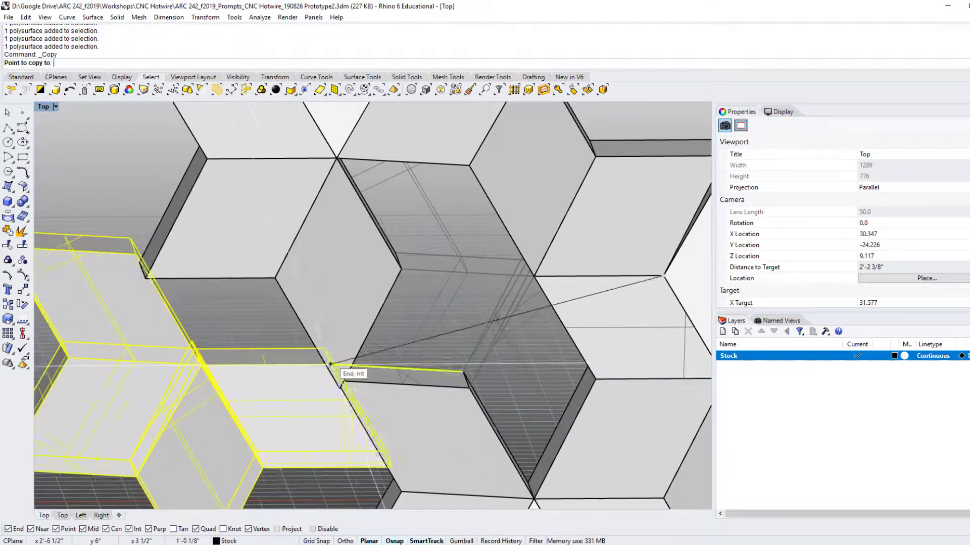
shift+right_drag(330, 365, 373, 318)
scroll(374, 342, down, 1)
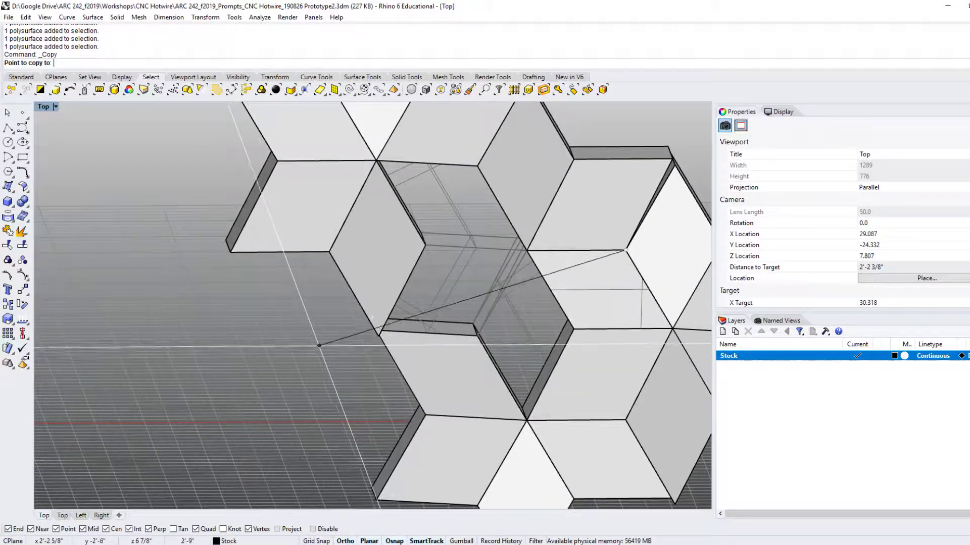
click(329, 252)
key(space)
scroll(329, 252, down, 1)
shift+right_drag(329, 252, 338, 305)
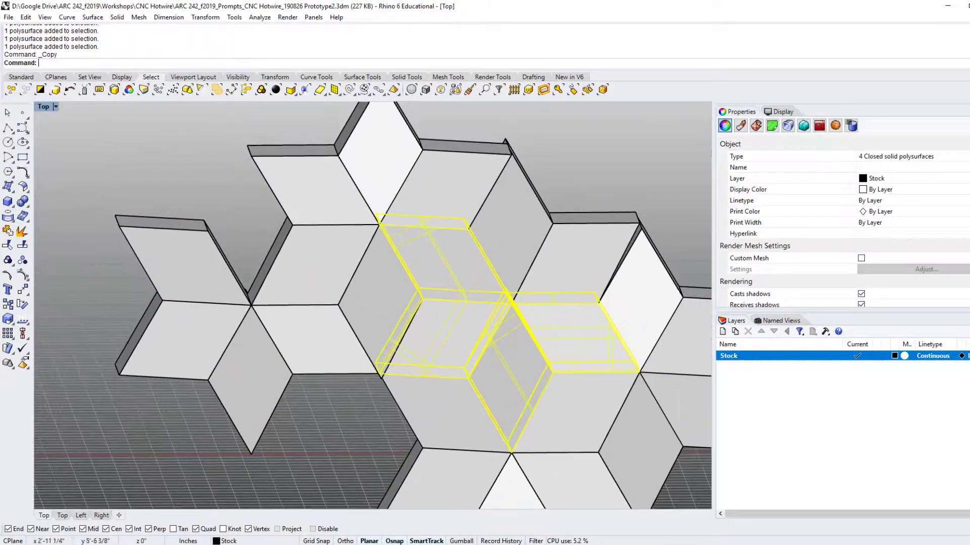
- Copy one upright block from the rear of the cluster into the remaining gap of the far left star
click(516, 242)
scroll(531, 309, up, 6)
key(space)
click(497, 303)
scroll(527, 285, down, 7)
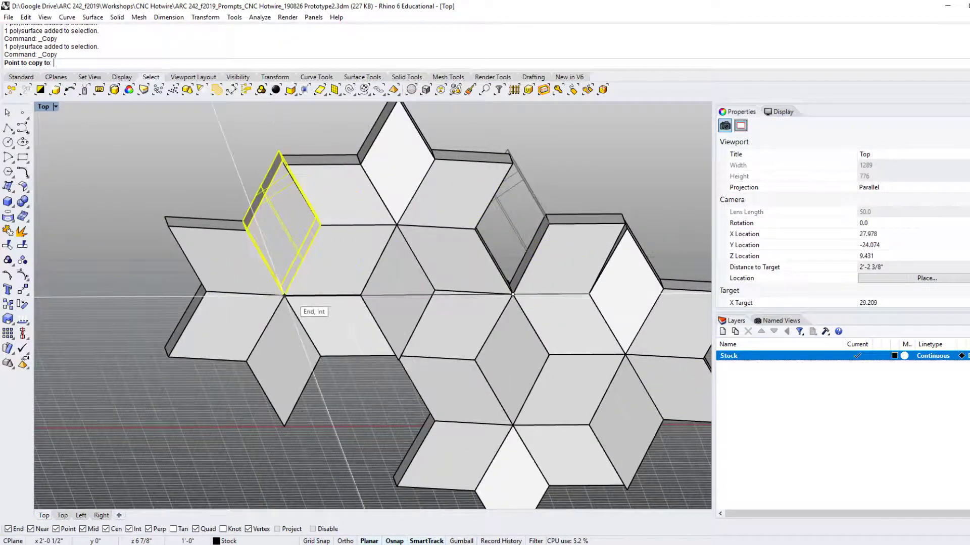
key(space)
- Copy a single block from the inner left of the cluster so that it projects forward from the front
mouse_move(404, 353)
right_down()
mouse_move(405, 344)
mouse_move(467, 391)
mouse_move(430, 374)
mouse_move(404, 330)
mouse_move(447, 376)
mouse_move(417, 361)
mouse_move(479, 391)
mouse_move(414, 358)
right_up()
key(space)
scroll(486, 254, up, 5)
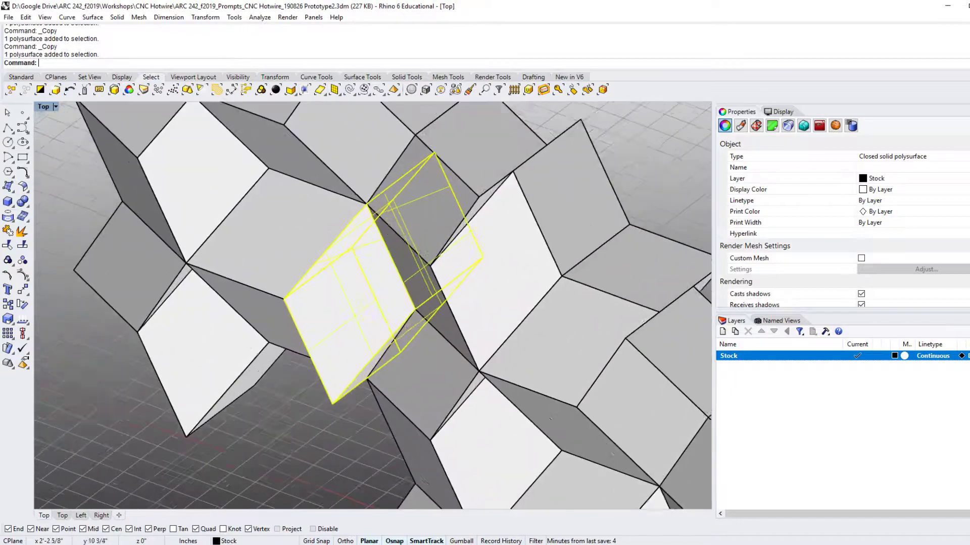
key(space)
scroll(413, 310, down, 5)
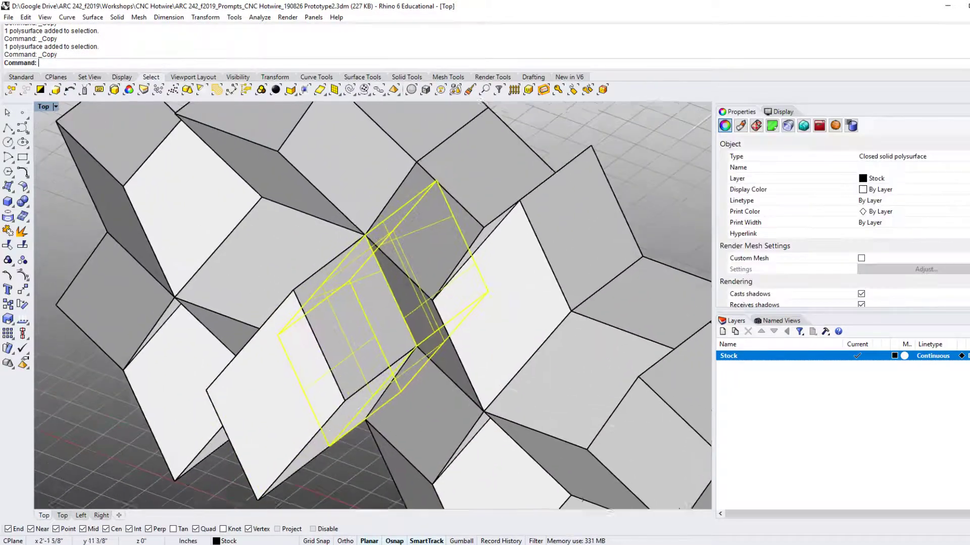
- Copy more single blocks corner to corner around the projecting block to build up a front layer
scroll(405, 287, up, 5)
key(space)
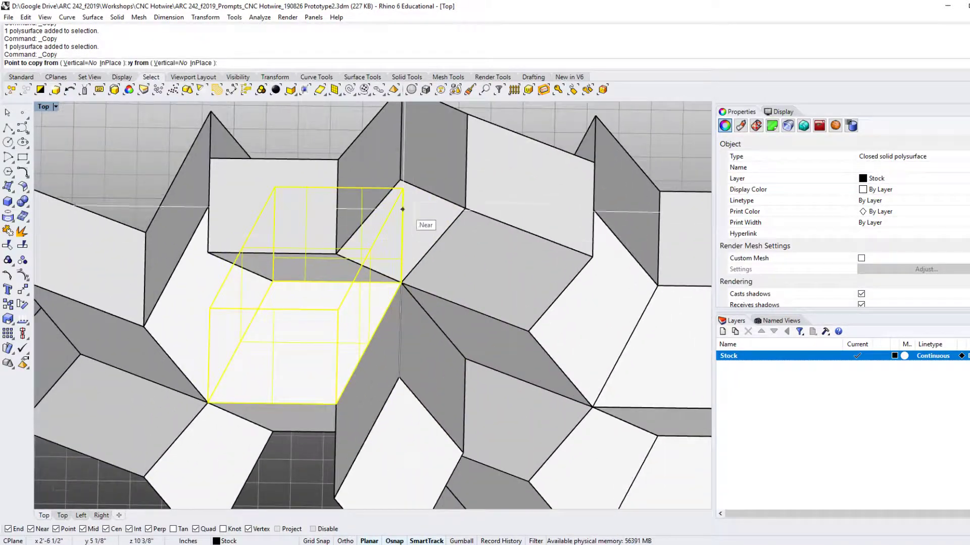
key(space)
scroll(402, 283, down, 5)
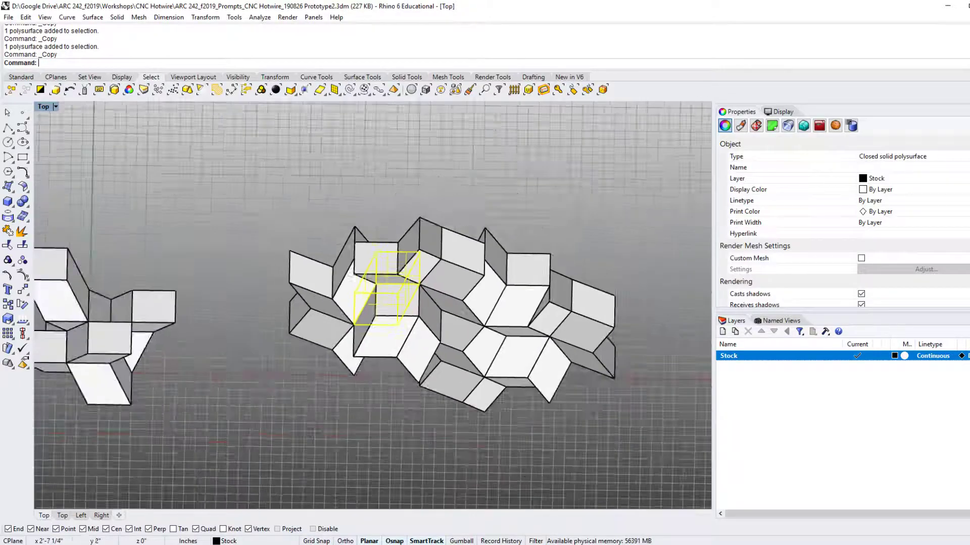
scroll(441, 277, up, 3)
key(space)
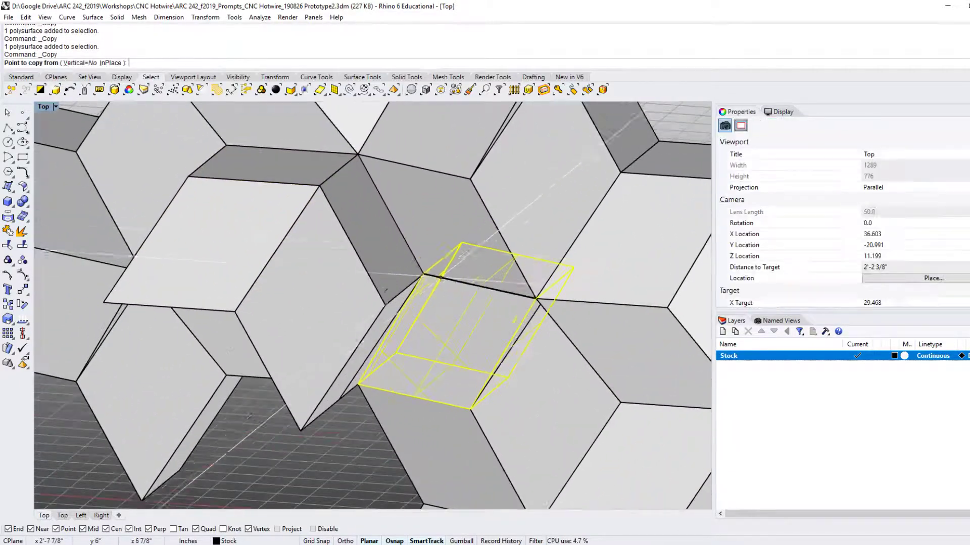
key(space)
scroll(385, 305, down, 5)
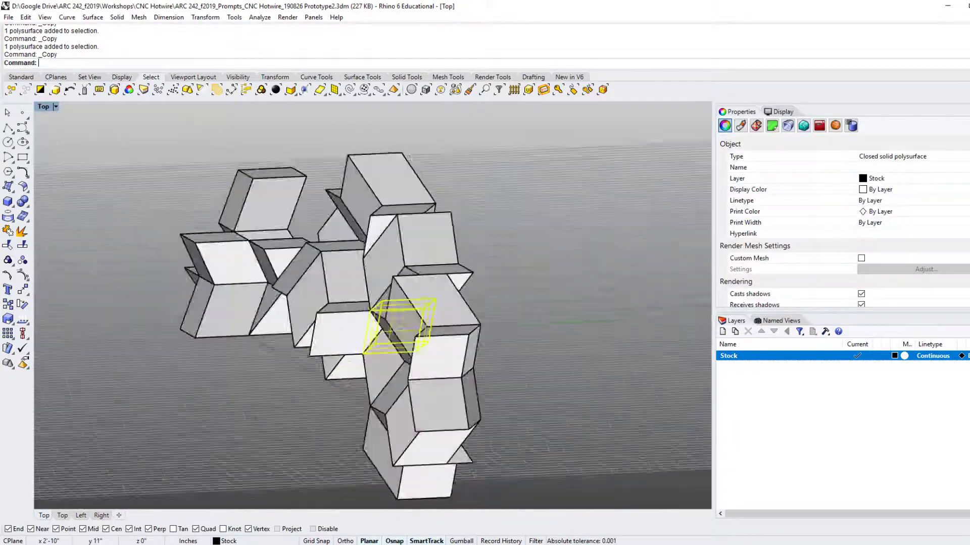
- Try deleting a single block from the middle of the cluster
click(336, 296)
text(d)
key(space)
right_drag(354, 303, 177, 303)
right_drag(313, 265, 454, 298)
scroll(449, 283, up, 4)
right_drag(455, 243, 389, 215)
right_drag(388, 214, 313, 182)
key(ctrl+z)
right_drag(354, 227, 328, 217)
key(Escape)
scroll(456, 216, down, 4)
right_drag(456, 212, 376, 222)
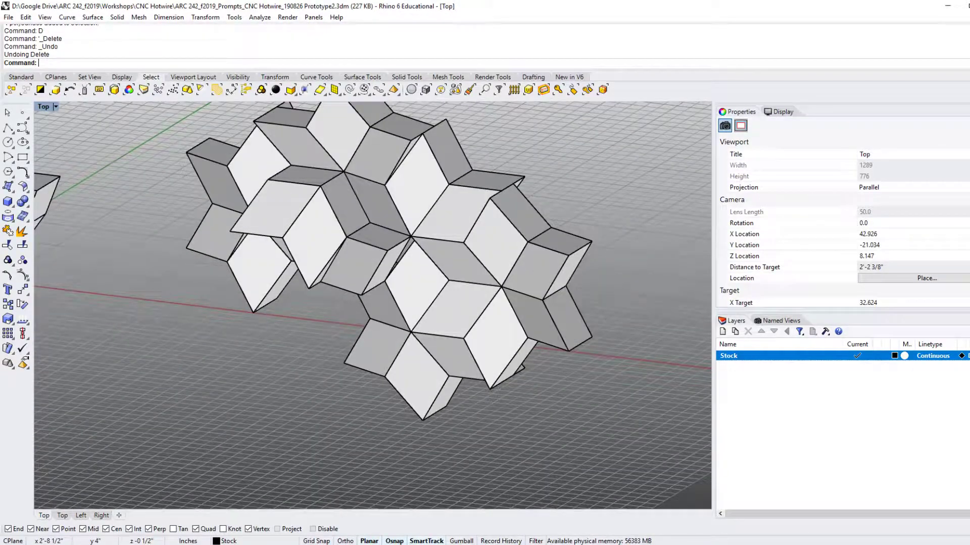
- Copy the block behind the projecting blocks forward so that it joins them in the front layer
click(375, 211)
scroll(368, 219, up, 7)
right_click(375, 227)
click(324, 259)
right_click(325, 262)
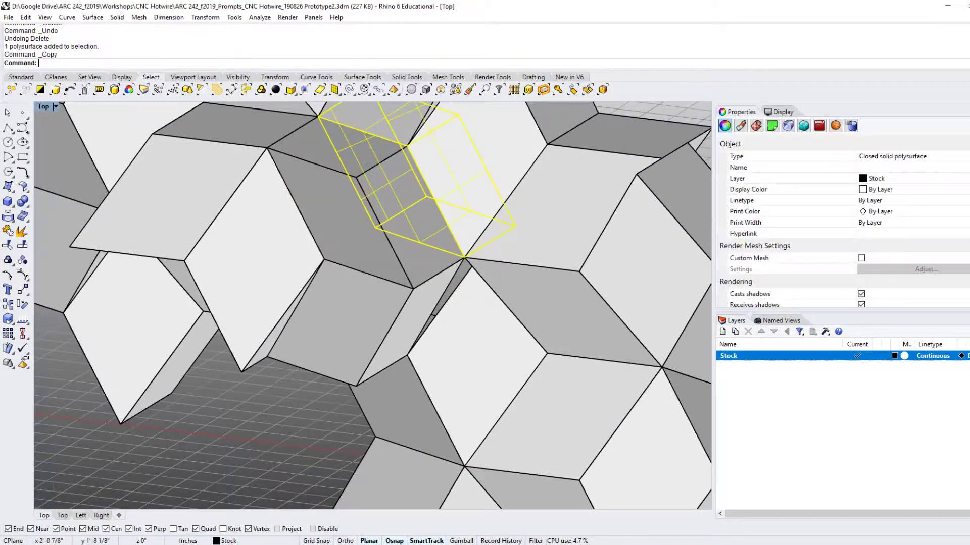
- Delete the block at the center of the cluster, right of the front layer, to start an opening
scroll(336, 303, down, 7)
right_drag(337, 304, 376, 328)
click(298, 382)
scroll(298, 382, down, 3)
shift+right_drag(298, 382, 377, 323)
scroll(485, 345, up, 4)
shift+right_drag(485, 345, 433, 338)
click(432, 328)
text(d)
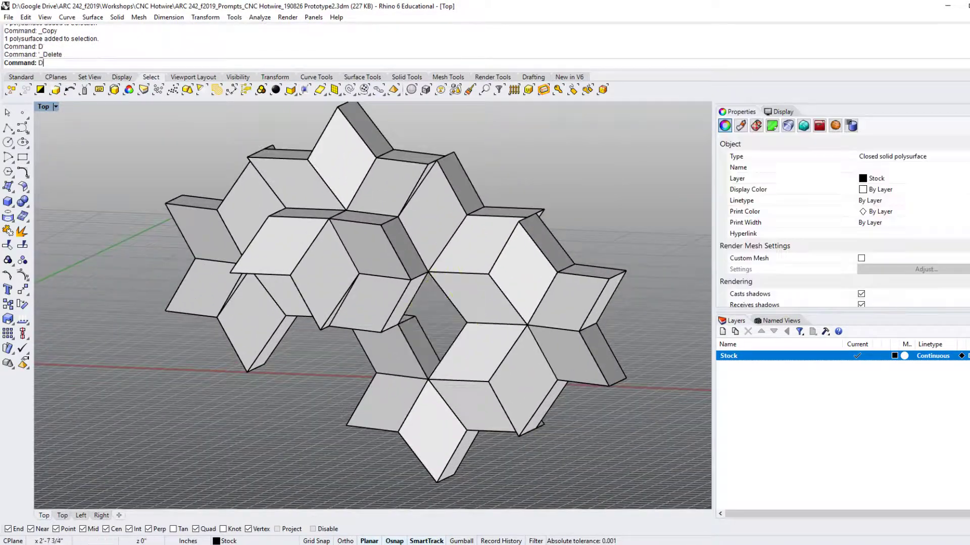
- Delete the two blocks bordering the opening on its right, restoring the block behind them
click(475, 248)
text(d)
click(478, 298)
text(d)
click(477, 351)
text(d)
key(ctrl+z)
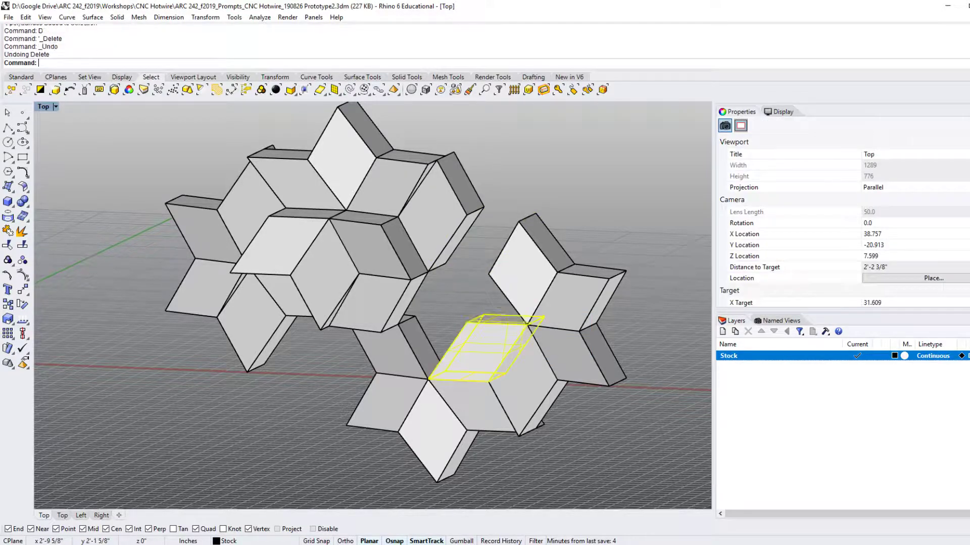
key(ctrl+z)
key(ctrl+z)
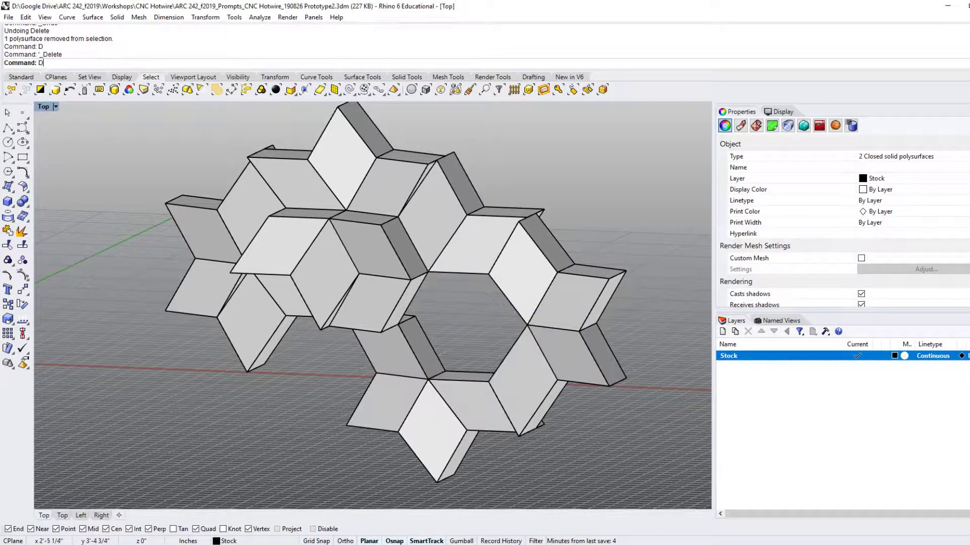
- Delete the remaining blocks that cover the opening from the front and rear, leaving an open ring of blocks
scroll(457, 323, down, 4)
shift+right_drag(457, 323, 508, 361)
scroll(480, 338, up, 4)
click(462, 366)
text(d)
click(472, 310)
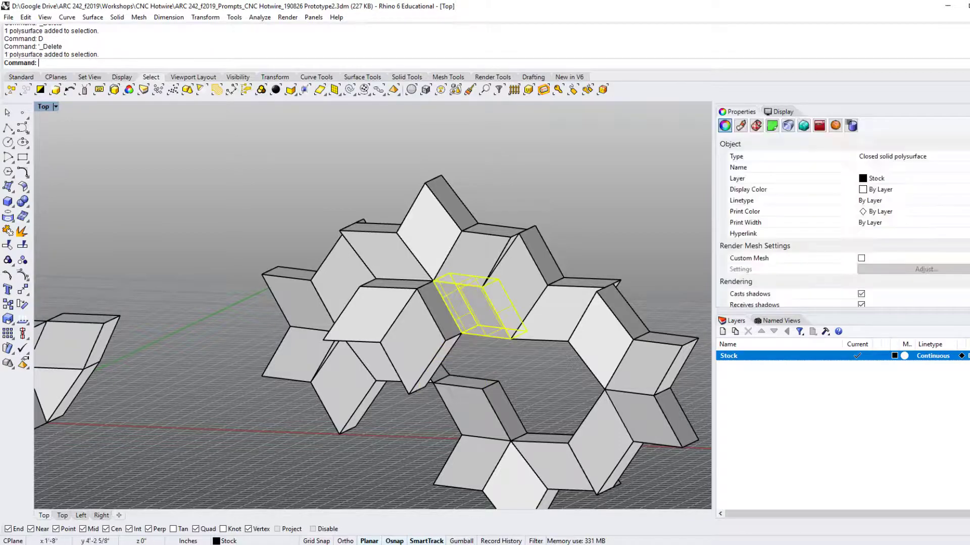
text(d)
right_drag(473, 310, 536, 298)
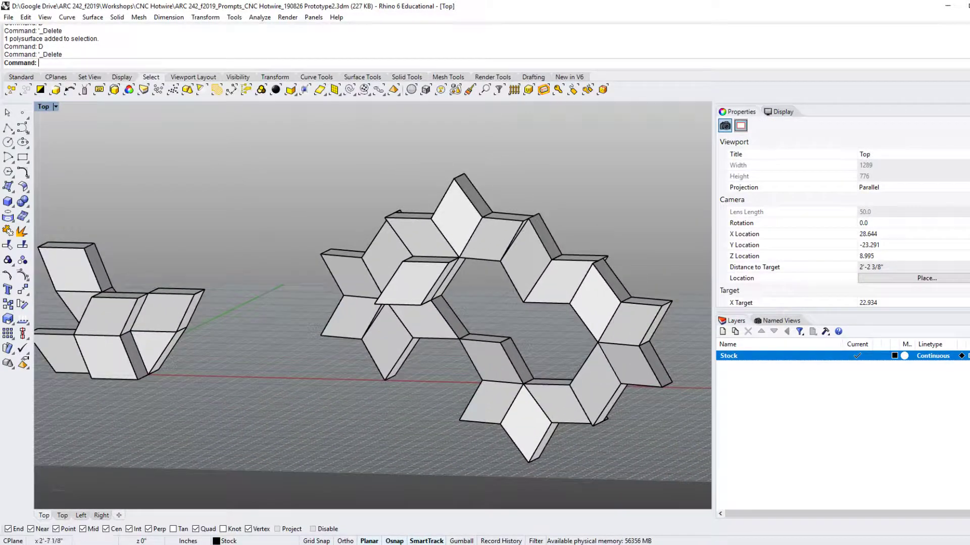
- Place a single block from the left assembly in the empty space to the right of the ring
shift+right_drag(540, 344, 450, 306)
right_drag(450, 306, 460, 359)
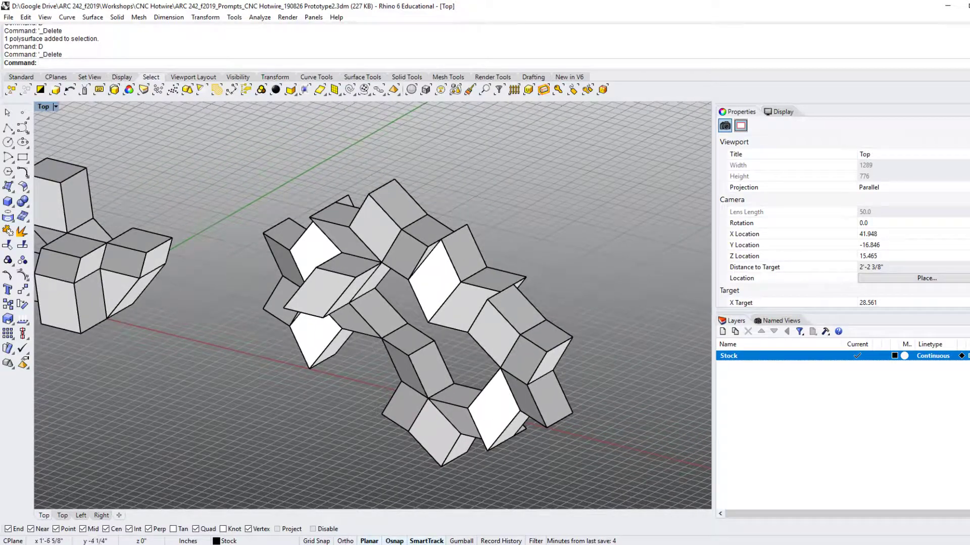
scroll(312, 267, down, 1)
click(312, 268)
scroll(311, 267, down, 3)
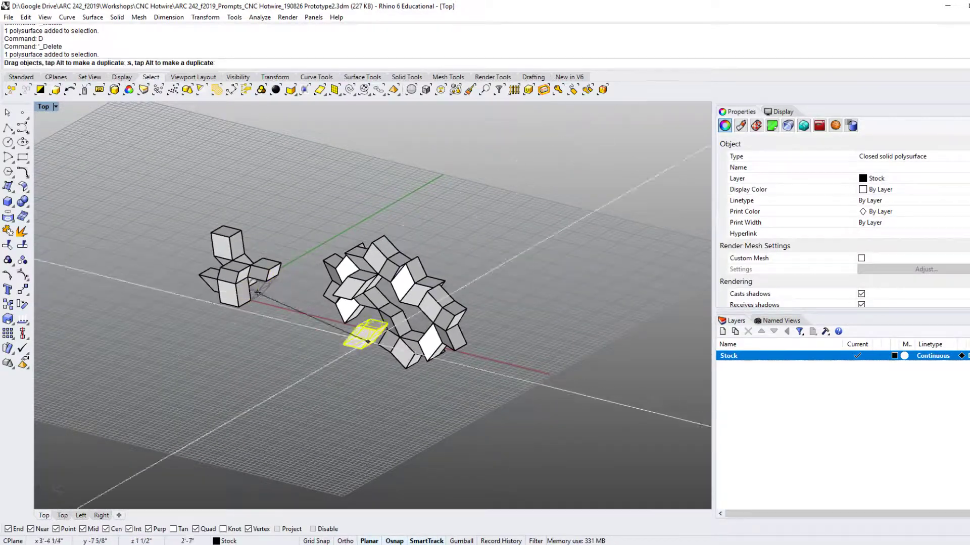
drag(613, 381, 606, 381)
click(616, 398)
- Mirror the isolated block across its left face using a three-point plane
shift+right_drag(616, 398, 571, 397)
scroll(534, 397, up, 6)
click(530, 372)
key(F4)
scroll(506, 392, down, 8)
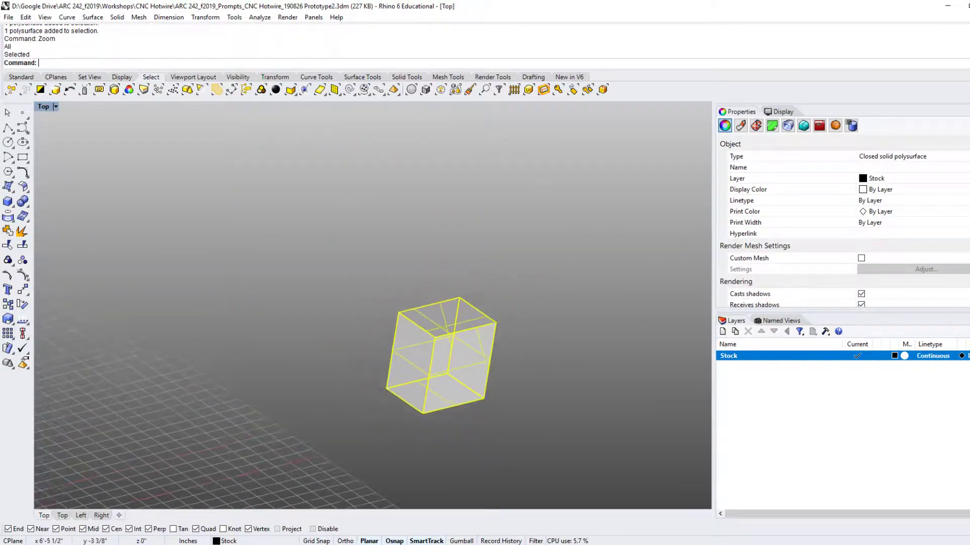
shift+right_drag(507, 404, 538, 416)
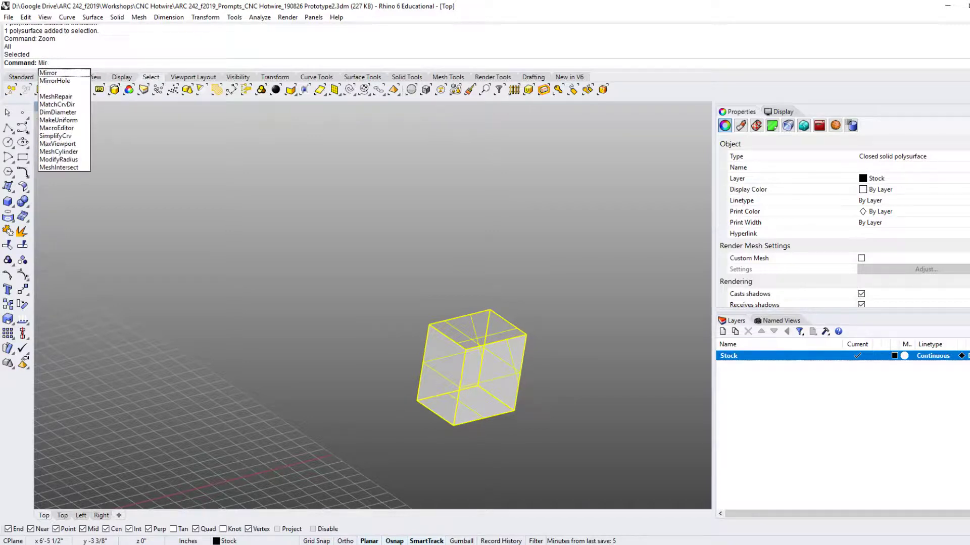
key(Return)
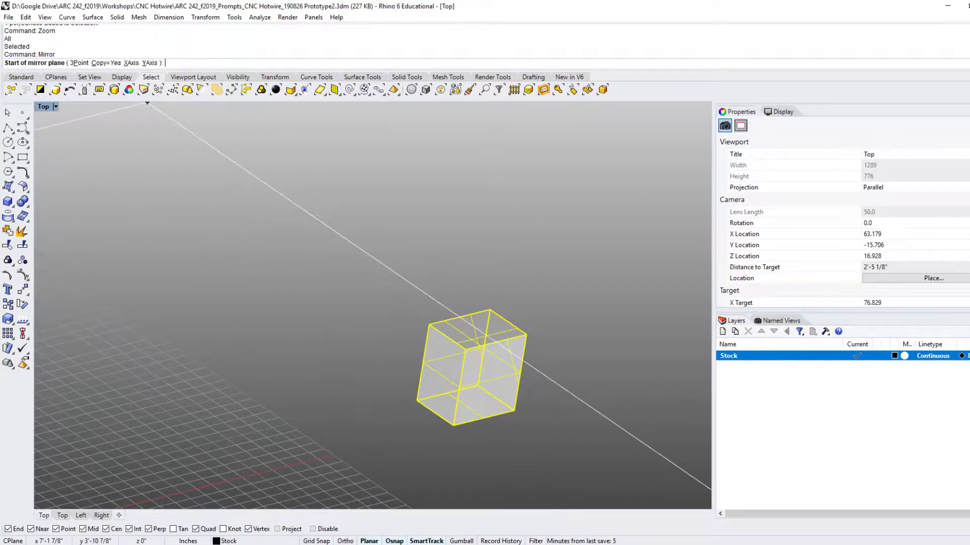
click(417, 401)
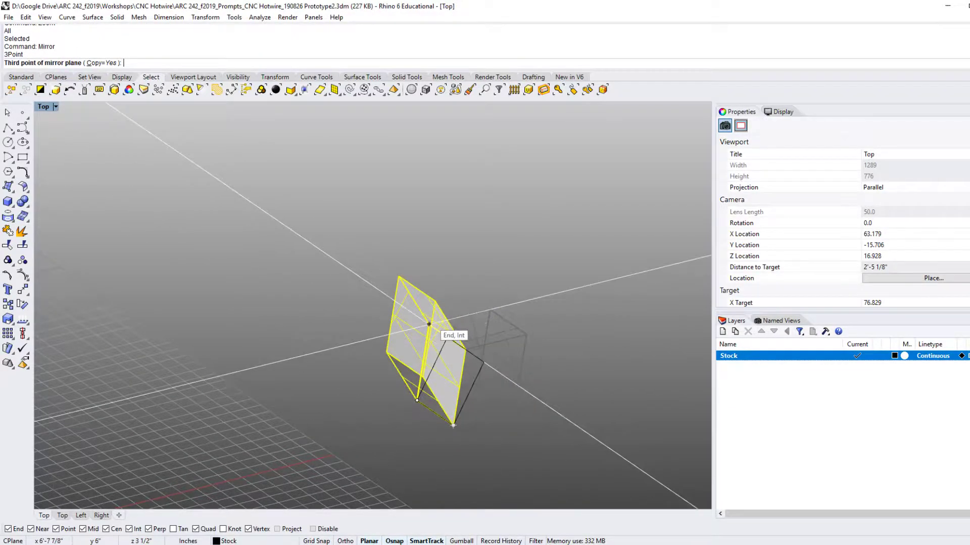
click(428, 325)
- Mirror the isolated block and its copy together across the underside of the copy with a three-point plane
right_drag(427, 343, 419, 326)
shift+click(404, 318)
key(Return)
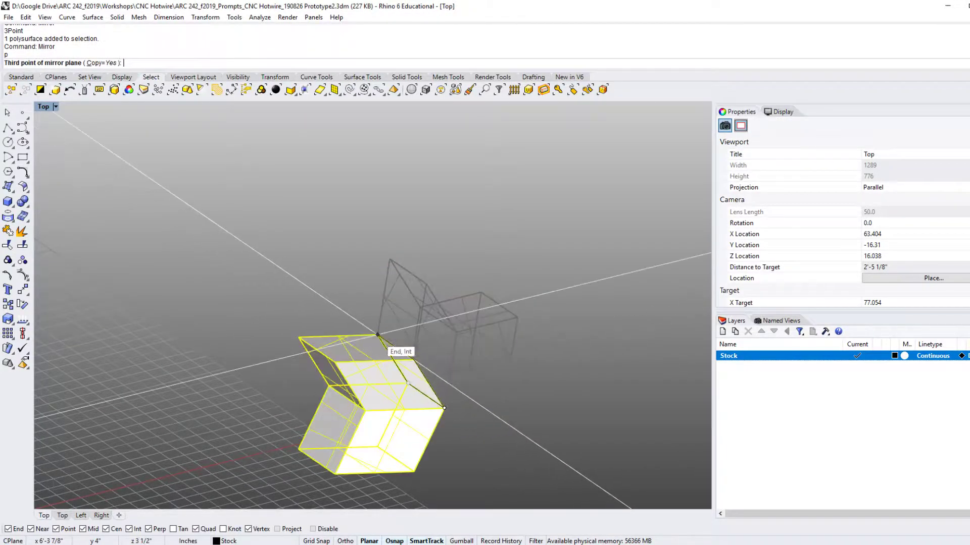
- Mirror the selected pair of blocks across two faces meeting at their shared corner using three-point planes, forming a six-block star
click(400, 333)
key(Return)
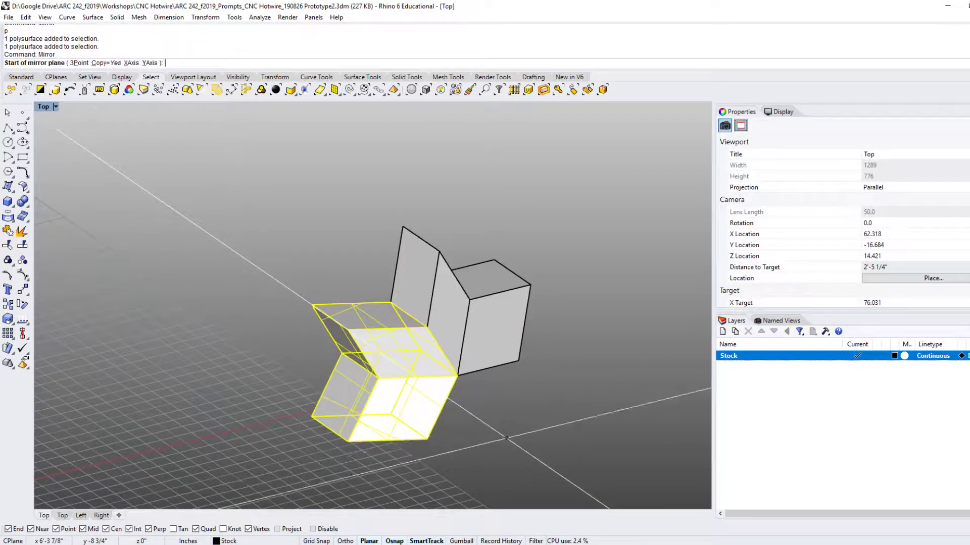
mouse_move(506, 438)
right_down()
mouse_move(461, 441)
mouse_move(508, 436)
right_up()
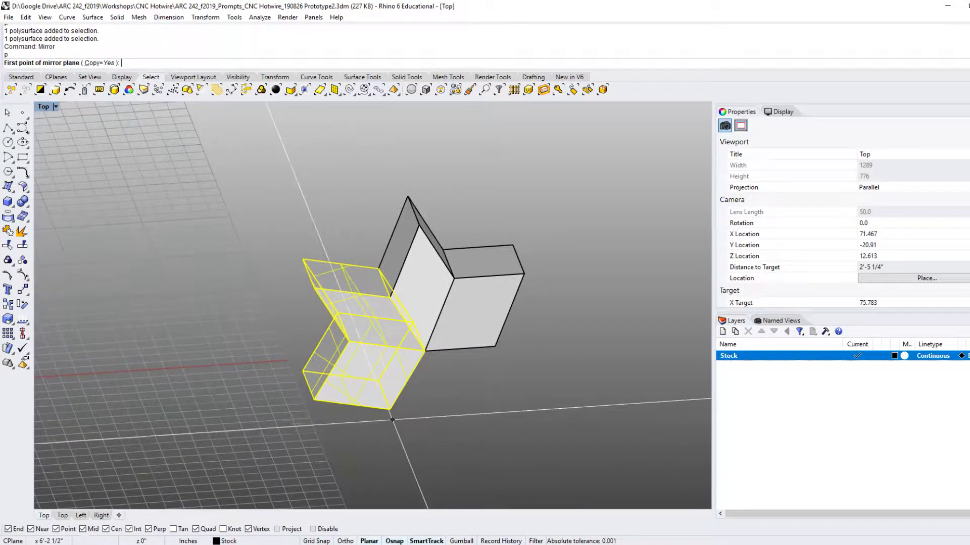
click(424, 351)
click(414, 323)
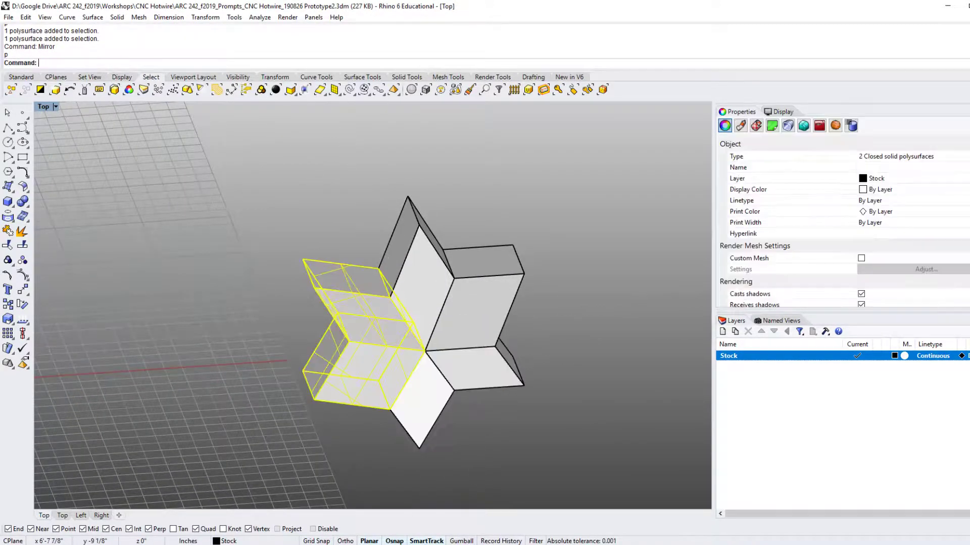
click(397, 422)
mouse_move(397, 423)
right_down()
mouse_move(457, 410)
mouse_move(383, 415)
right_up()
scroll(457, 410, down, 4)
scroll(446, 409, up, 4)
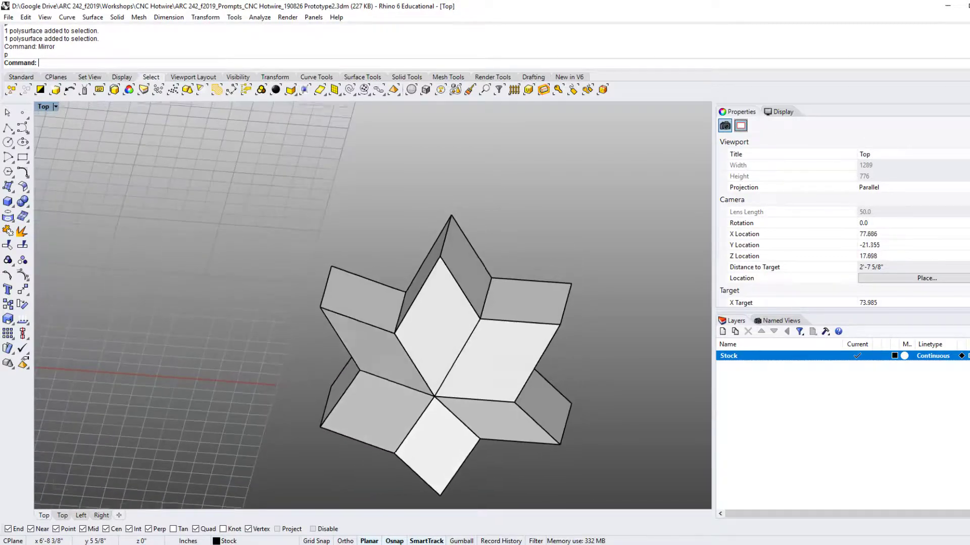
- Mirror the star's upper block across its left face using a three-point plane
right_drag(433, 314, 431, 295)
click(430, 334)
right_click(467, 330)
key(Escape)
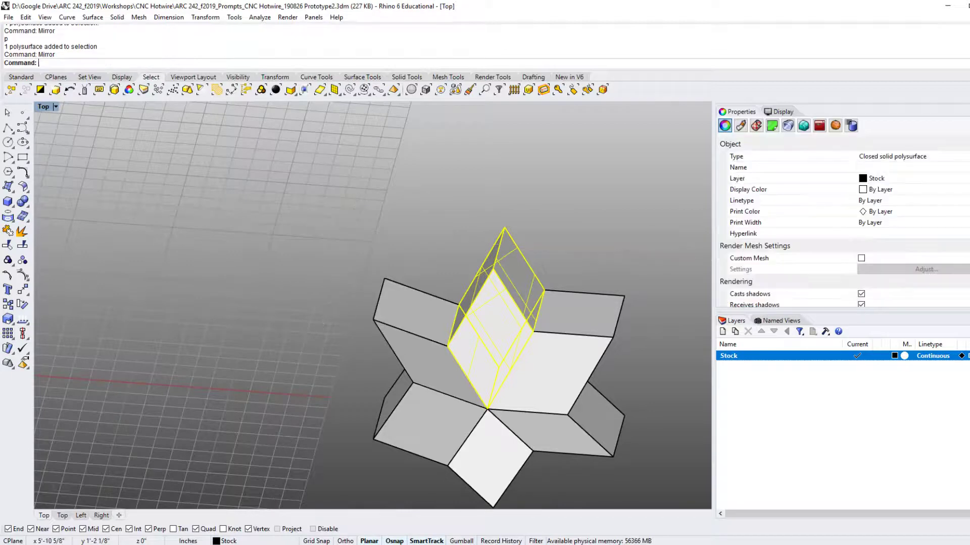
right_click(492, 268)
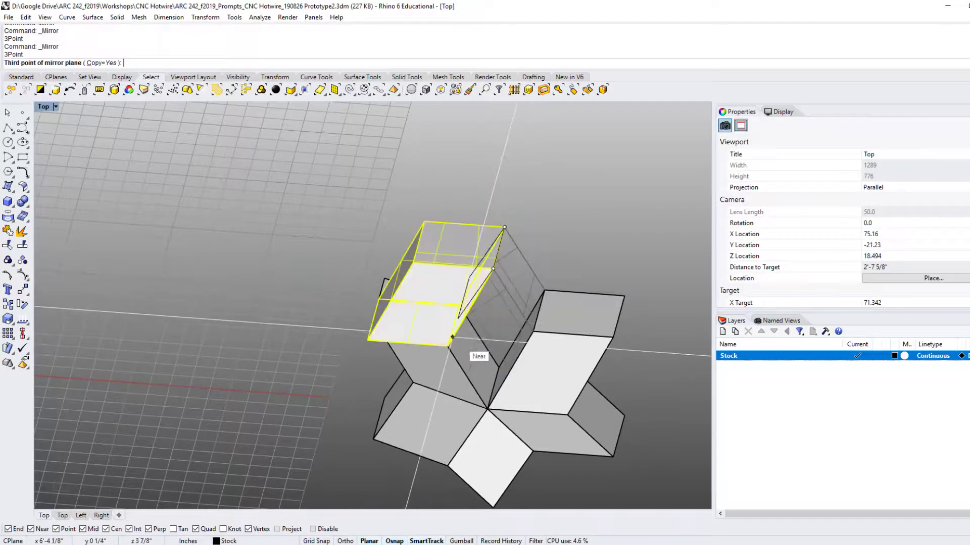
click(449, 344)
- Try to mirror the newly added block across its adjoining face using a three-point plane, and delete the unwanted block
right_drag(449, 344, 465, 304)
key(Return)
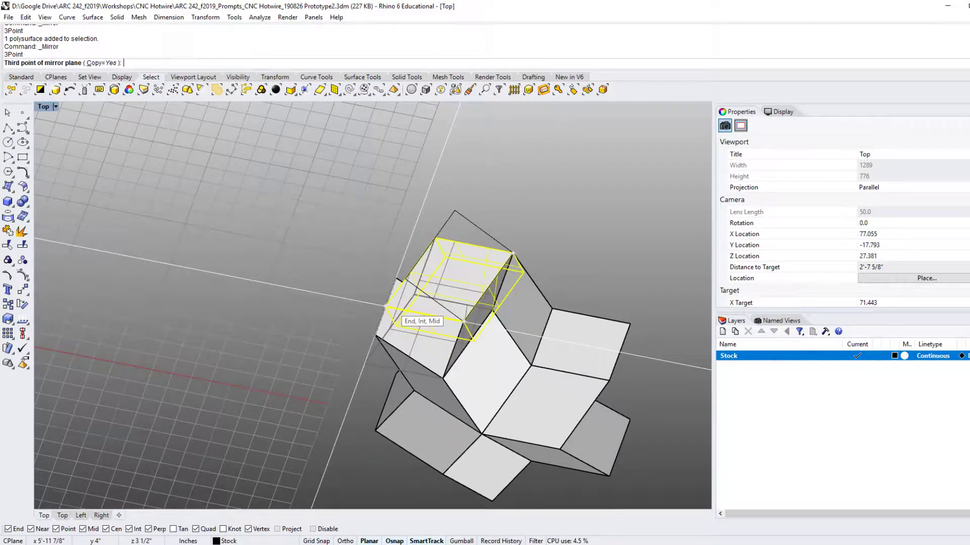
click(386, 307)
ctrl+shift+right_drag(386, 306, 369, 355)
key(Escape)
key(Delete)
- Mirror the block stacked on the star across its side face using a three-point plane
click(369, 355)
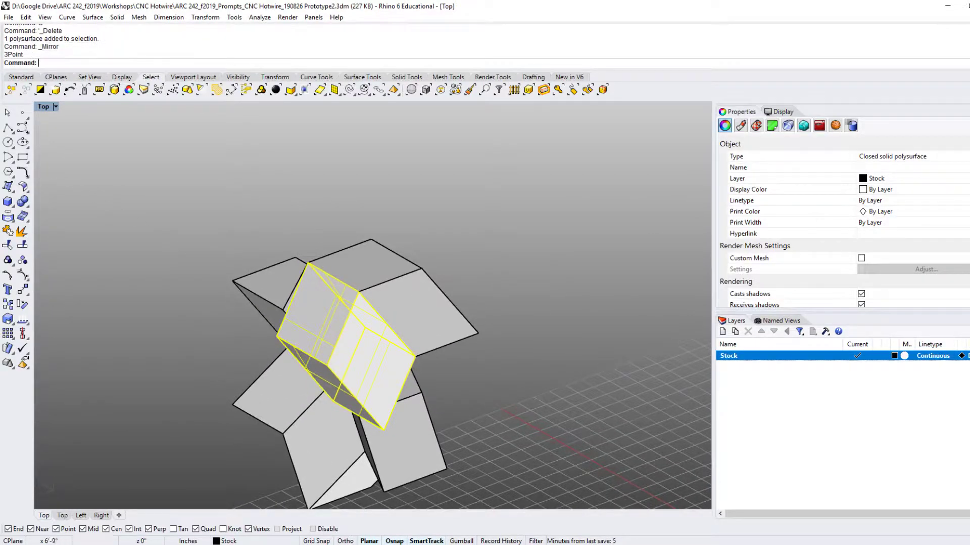
key(Return)
click(359, 292)
click(308, 263)
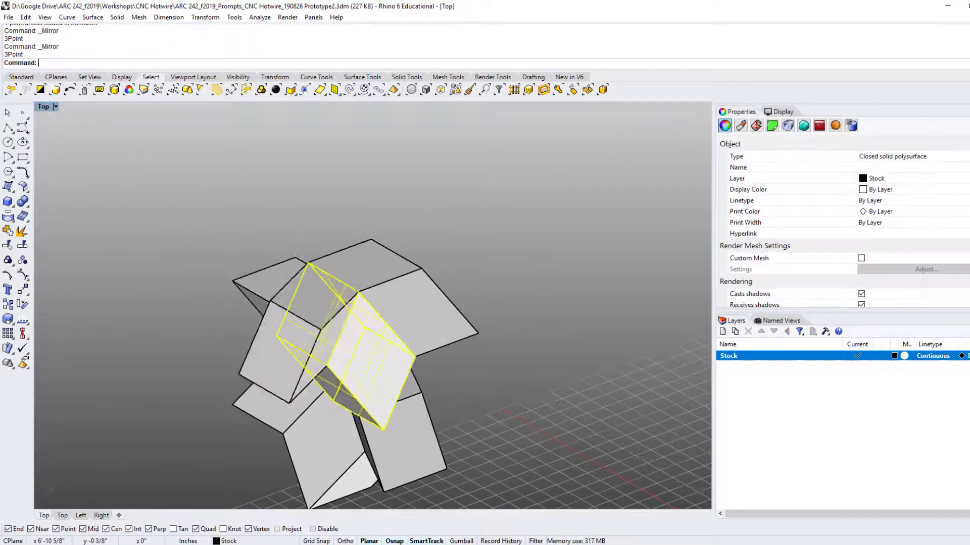
- Mirror the newest block of the chain across its upper face using a three-point plane
ctrl+shift+right_drag(307, 263, 329, 273)
key(Return)
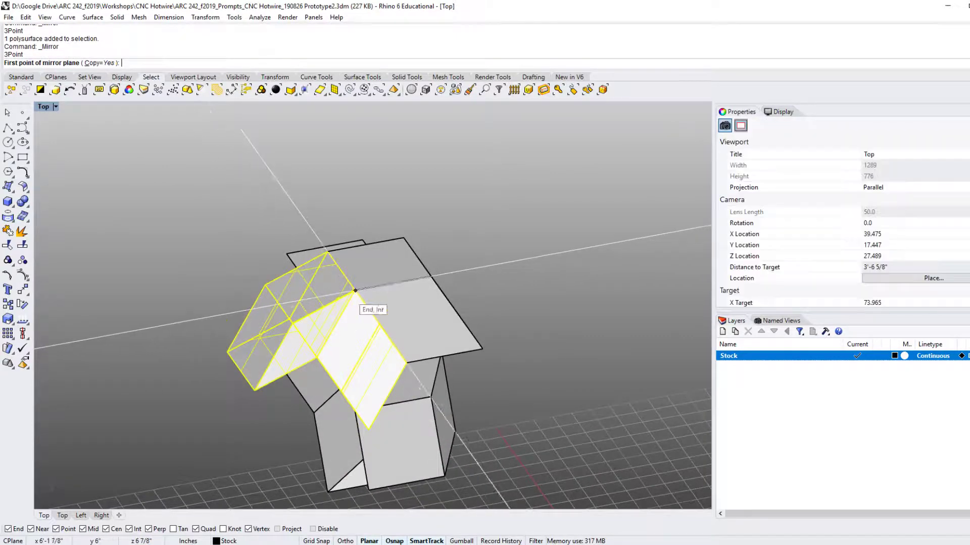
click(328, 252)
click(266, 285)
- Extend the chain above the star by mirroring its end block once more across a three-point plane
ctrl+shift+right_drag(273, 283, 389, 268)
click(389, 194)
key(Return)
click(353, 284)
click(368, 183)
- Copy five blocks of the star to the empty space on its right
scroll(268, 260, down, 4)
scroll(324, 257, down, 4)
drag(430, 384, 323, 324)
alt+drag(379, 340, 657, 325)
right_drag(657, 325, 518, 327)
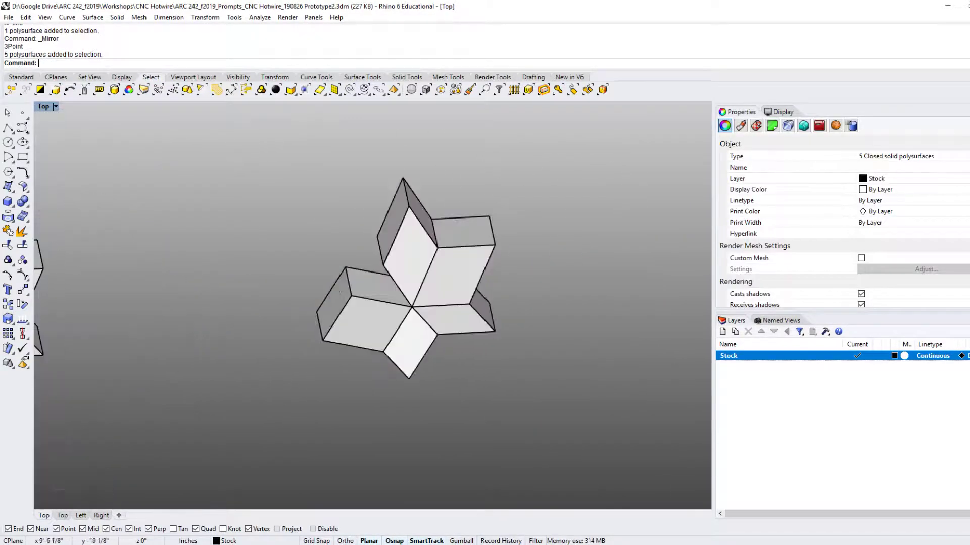
click(215, 247)
- Mirror the copied star's left block across its upper face using a three-point plane to fill the sixth position
scroll(379, 308, up, 3)
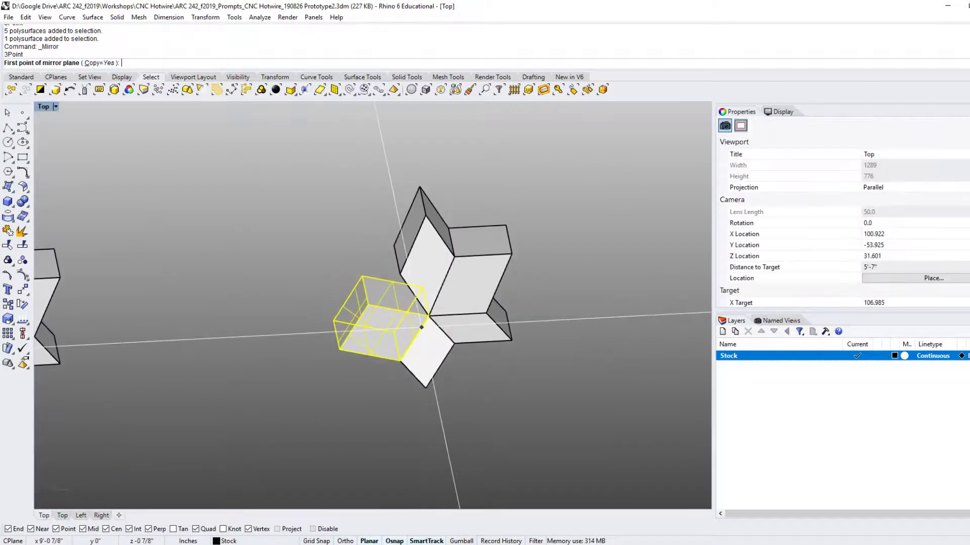
ctrl+shift+right_drag(379, 308, 457, 319)
click(392, 282)
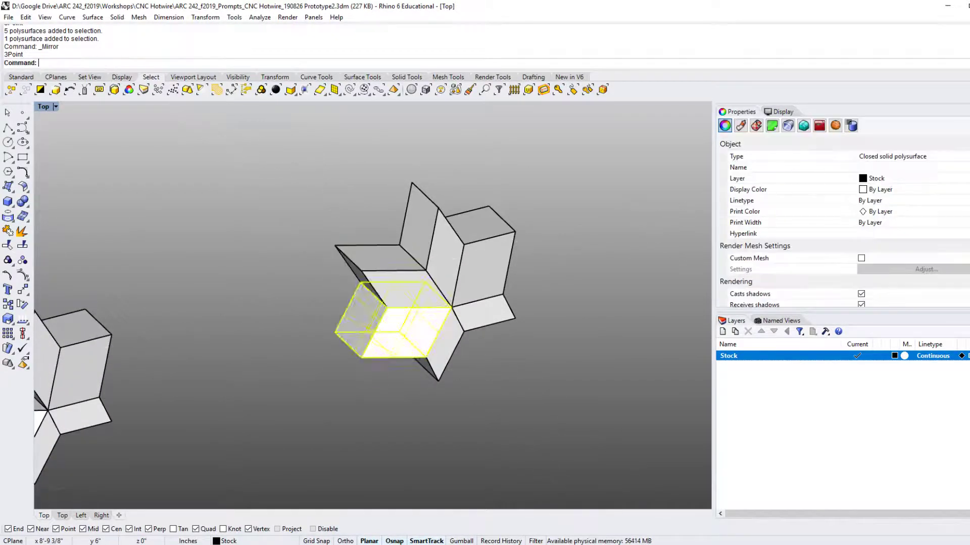
key(Escape)
- Mirror the copied star's upper block across its right face using a three-point plane
right_drag(436, 277, 366, 330)
click(388, 298)
right_click(373, 329)
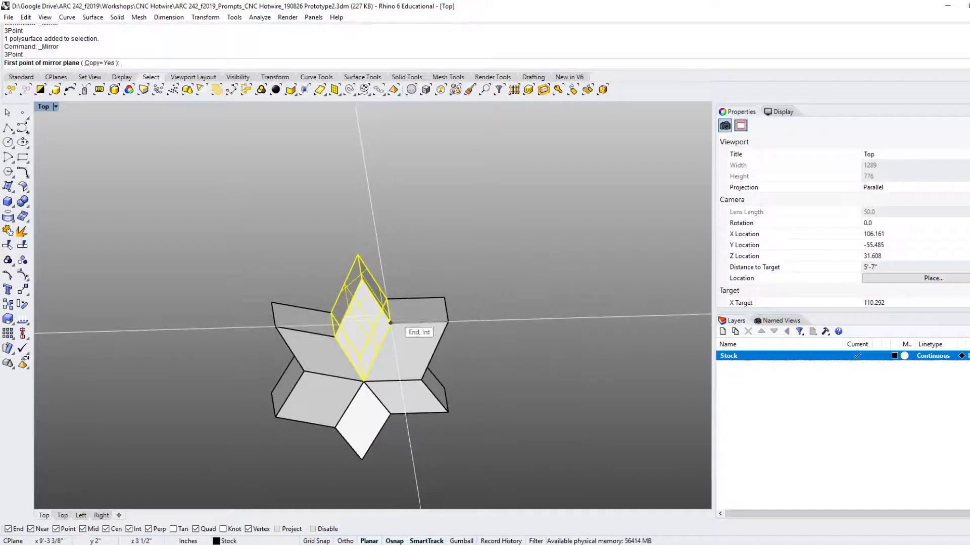
click(358, 255)
shift+right_drag(358, 254, 353, 283)
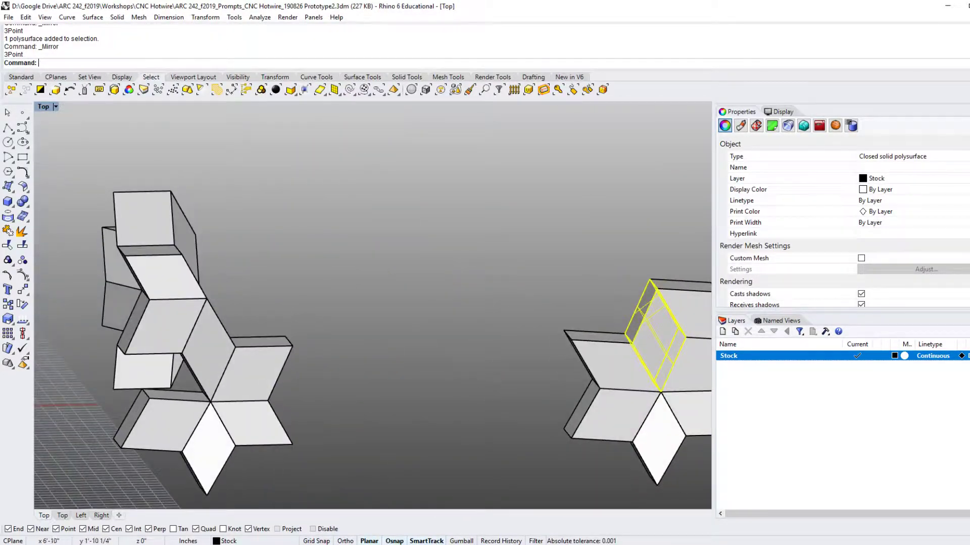
- Mirror the block just added on top of the copied star across its inward-facing side using a three-point plane
shift+right_drag(455, 303, 290, 295)
right_drag(290, 295, 323, 305)
shift+right_drag(323, 306, 212, 315)
scroll(409, 348, up, 4)
click(412, 318)
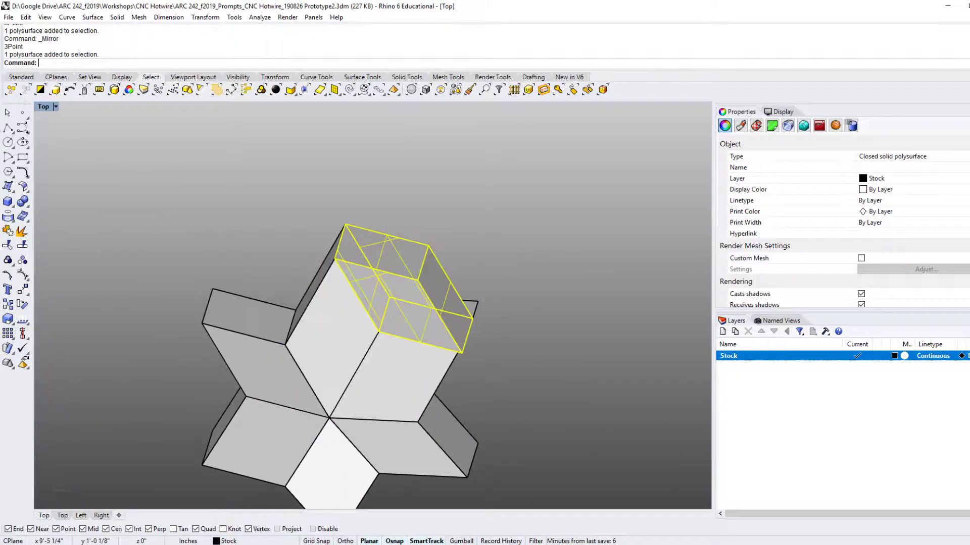
right_drag(412, 318, 468, 277)
key(Return)
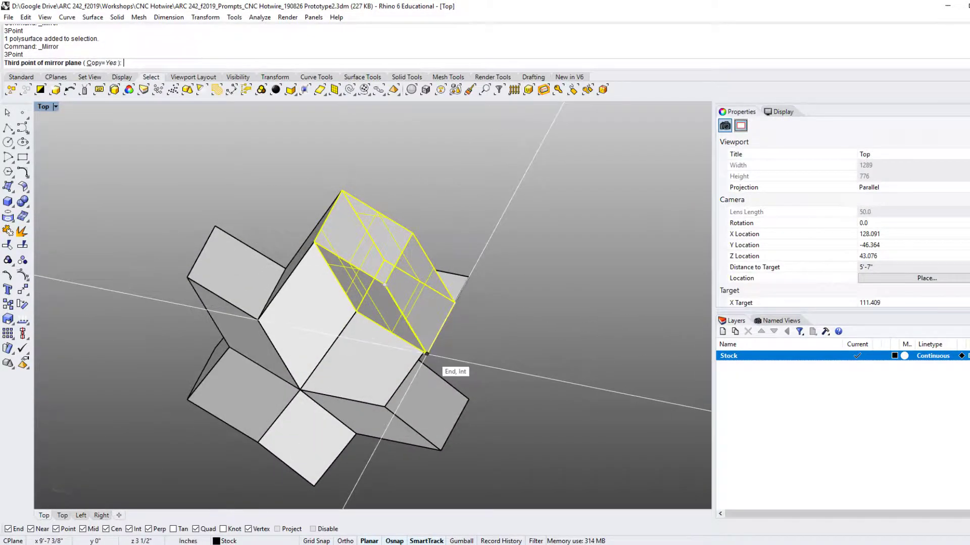
- Mirror the resulting block across its front face using a three-point plane
key(Return)
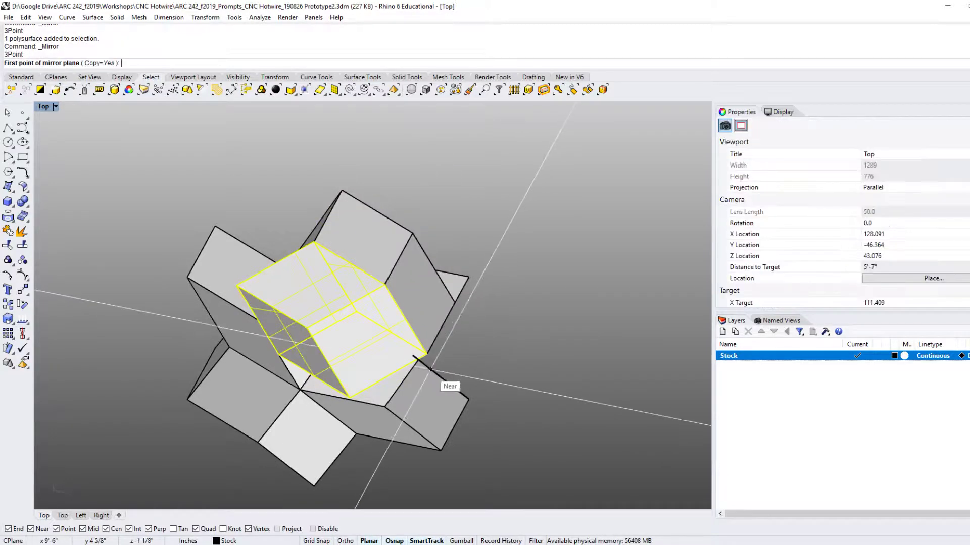
click(385, 285)
click(307, 328)
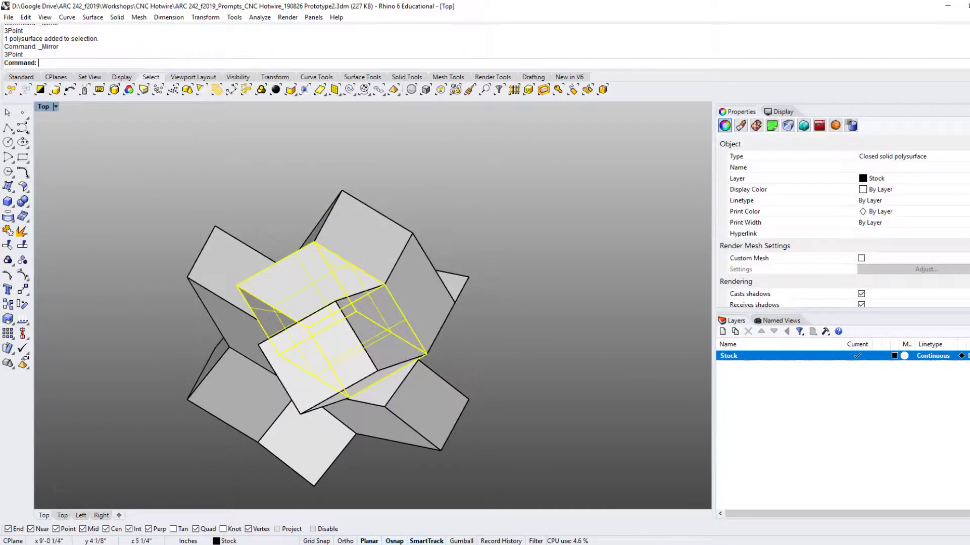
- Continue the chain on the copied star by mirroring its end block and then the new copy across three-point planes
right_drag(308, 328, 177, 288)
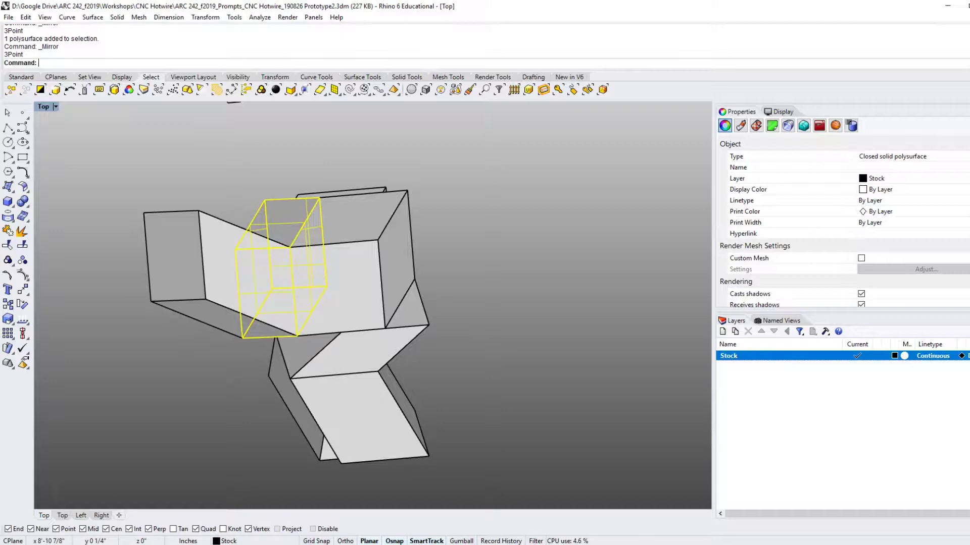
click(298, 335)
click(291, 248)
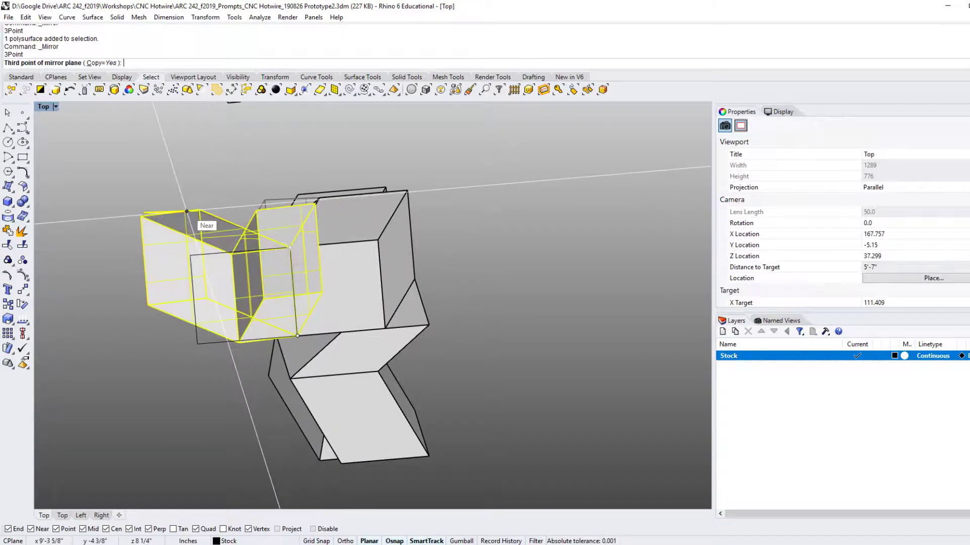
click(222, 217)
right_drag(222, 217, 273, 240)
key(Return)
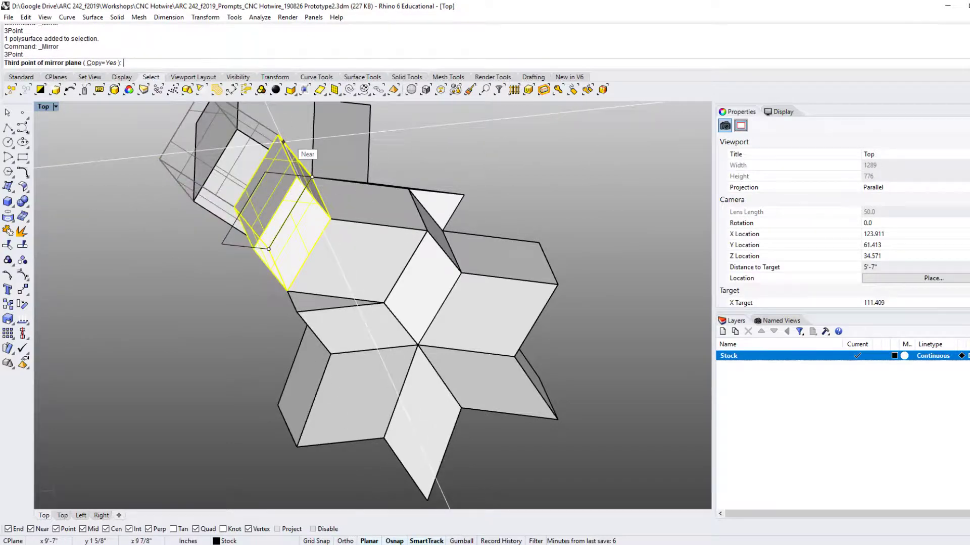
click(311, 177)
- Mirror the selected group of upper blocks together across an outer face of the end block using a three-point plane
right_drag(312, 177, 284, 241)
scroll(443, 242, up, 6)
mouse_move(443, 242)
right_down()
mouse_move(404, 297)
mouse_move(405, 268)
mouse_move(431, 252)
mouse_move(466, 251)
mouse_move(385, 257)
mouse_move(442, 236)
right_up()
click(328, 293)
shift+right_drag(343, 240, 314, 278)
right_click(471, 327)
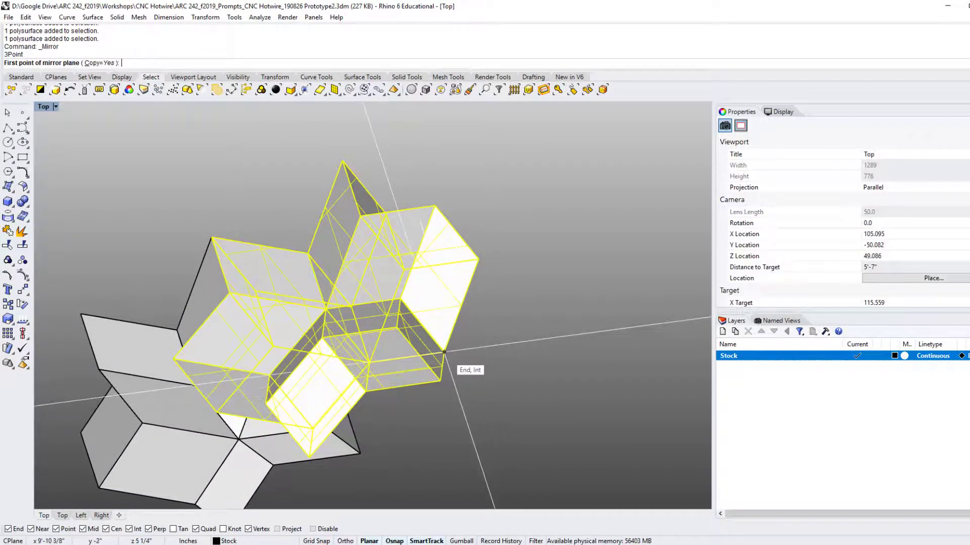
click(478, 259)
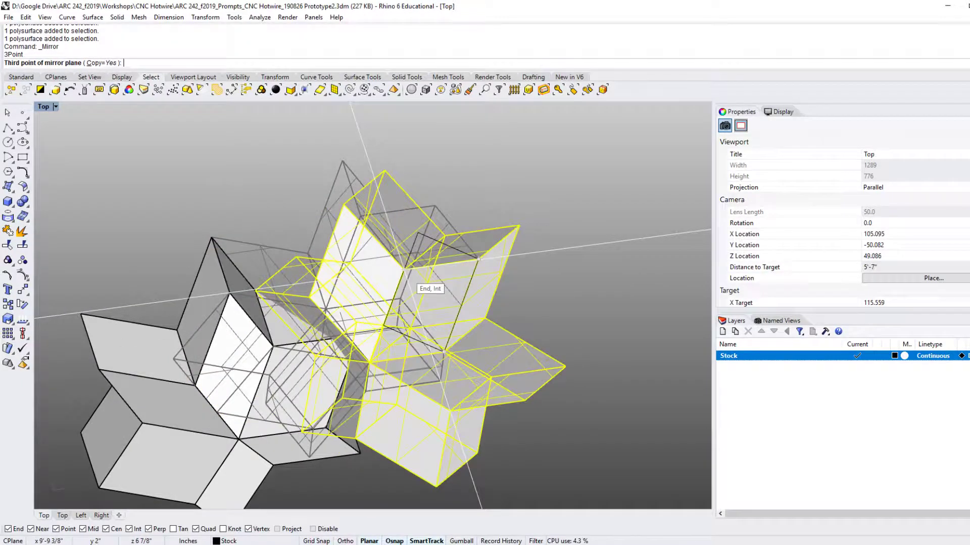
click(404, 270)
click(575, 340)
- Delete three unwanted blocks from the mirrored cluster
right_drag(575, 341, 283, 283)
click(468, 309)
text(d)
key(Return)
click(407, 349)
text(d)
key(Return)
right_drag(407, 348, 548, 314)
click(412, 323)
text(d)
key(Return)
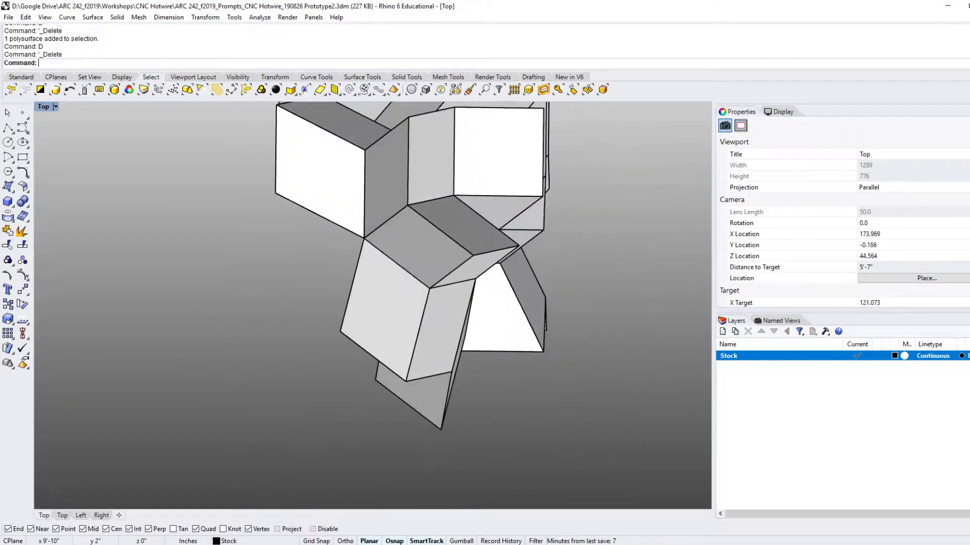
- Mirror the block below the cluster's central corner across its side face using a three-point plane
right_drag(379, 313, 411, 373)
click(412, 373)
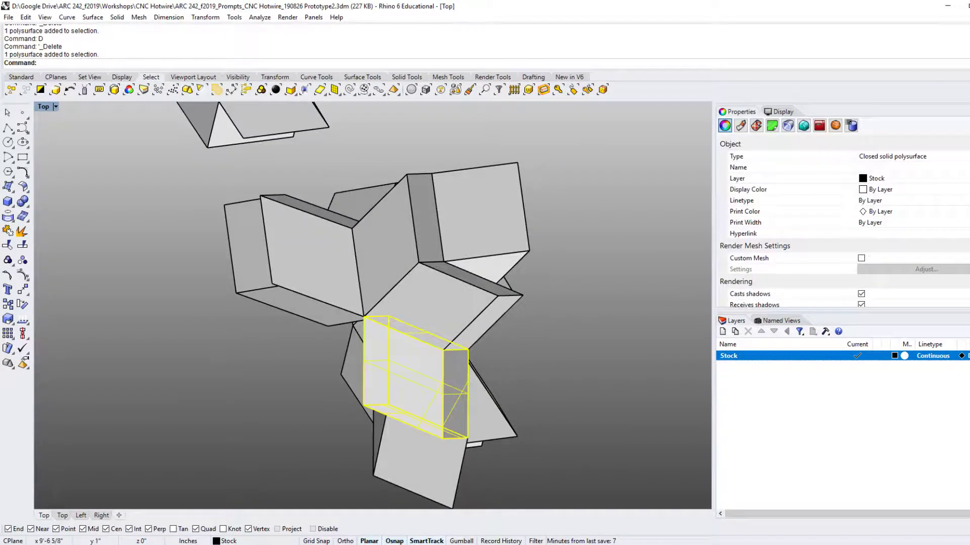
click(359, 320)
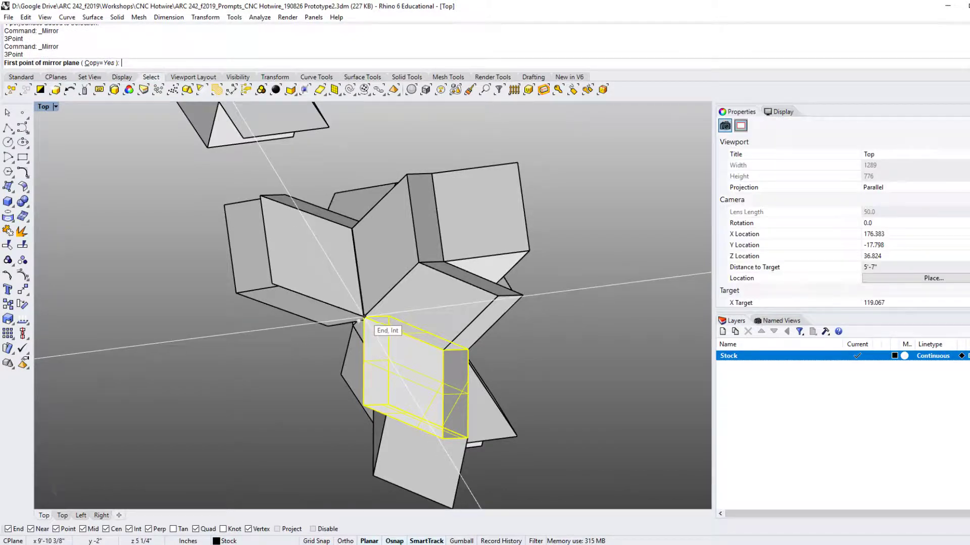
right_drag(359, 323, 404, 412)
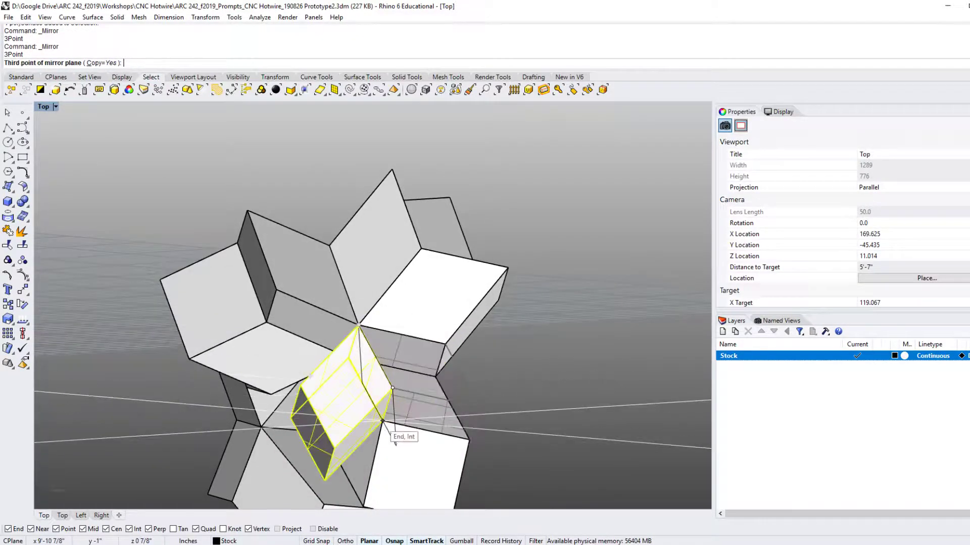
click(395, 442)
- Mirror the new block below the central corner across its left face using a three-point plane
key(Return)
click(358, 325)
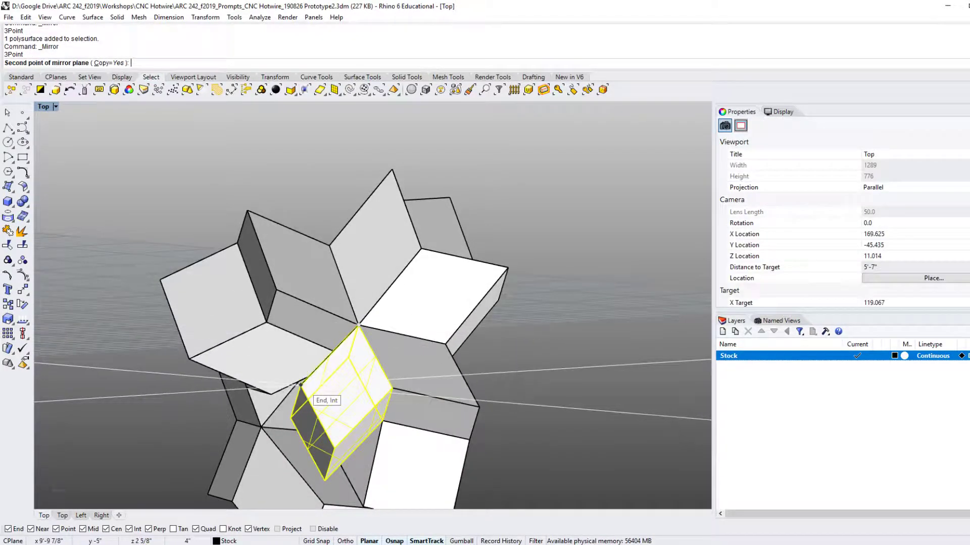
click(291, 418)
key(Escape)
- Mirror the narrow block in the middle of the cluster across its side face using a three-point plane
scroll(393, 404, down, 7)
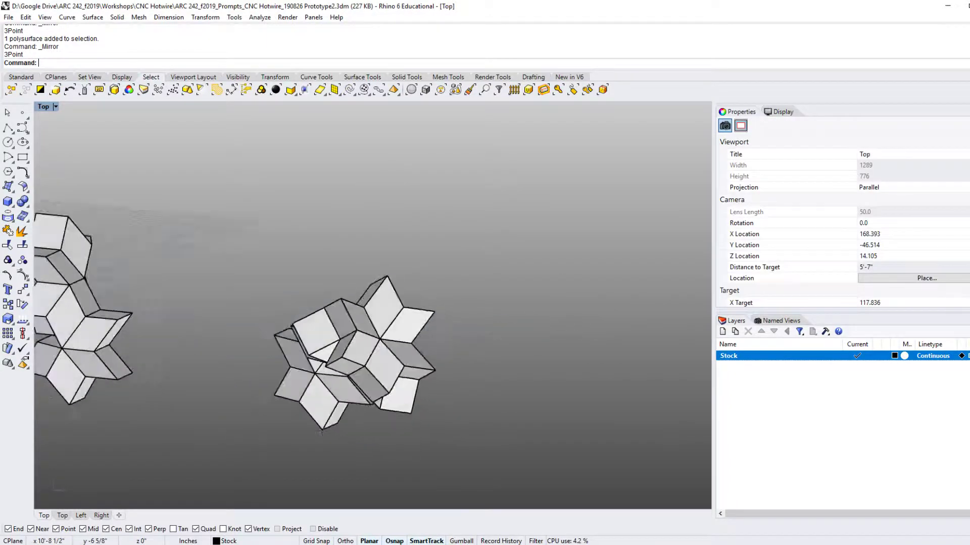
right_drag(393, 404, 595, 480)
scroll(343, 323, up, 3)
right_drag(344, 323, 91, 255)
right_drag(323, 262, 323, 323)
click(353, 326)
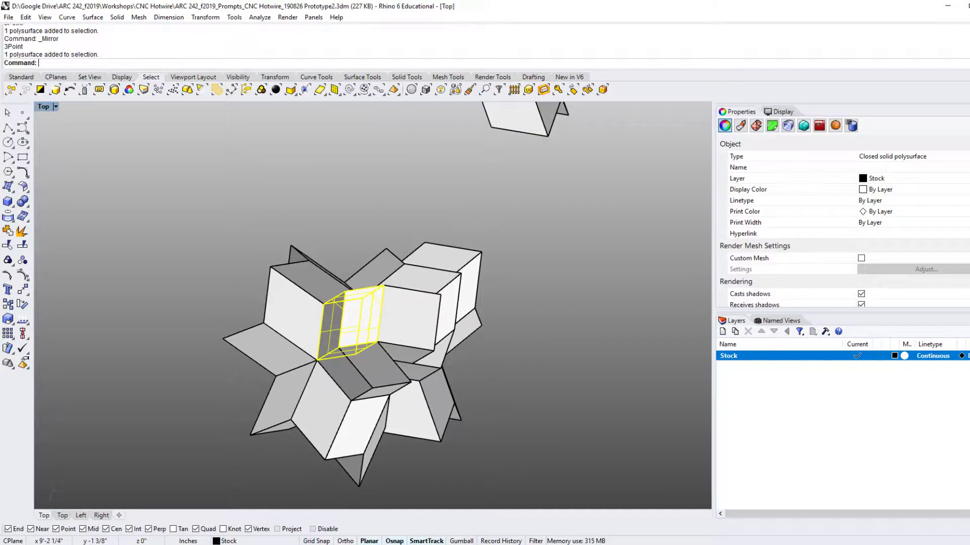
right_click(349, 333)
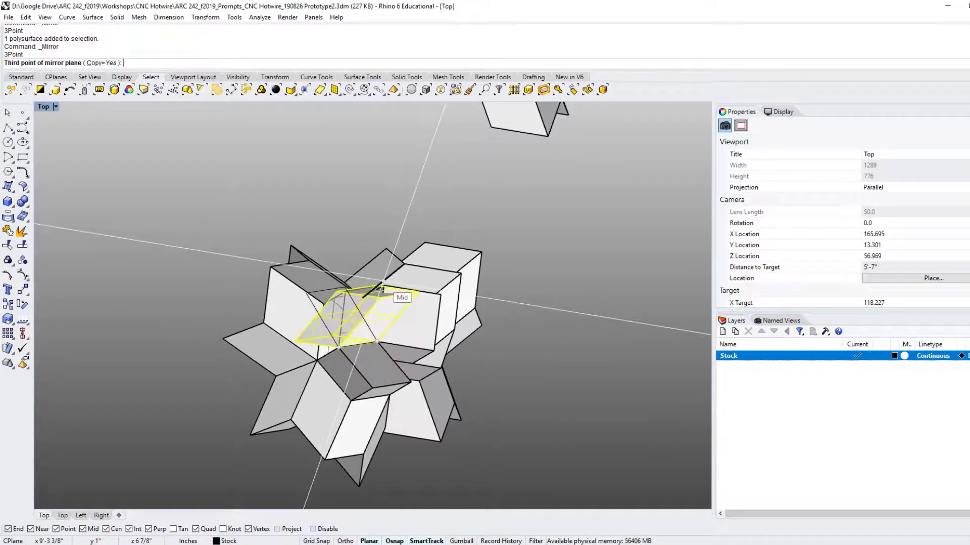
click(383, 285)
- Mirror the added middle block across its lower face using a three-point plane
click(334, 326)
right_drag(336, 328, 419, 351)
right_click(422, 352)
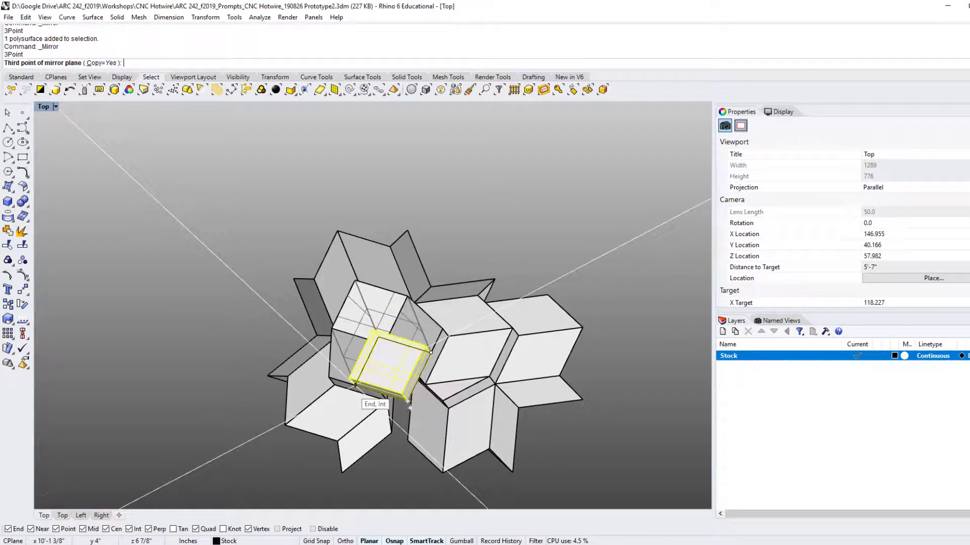
click(409, 406)
- Mirror the small block at the outer end of the cluster across its outer side face using a three-point plane
right_drag(406, 401, 363, 354)
right_drag(409, 318, 434, 353)
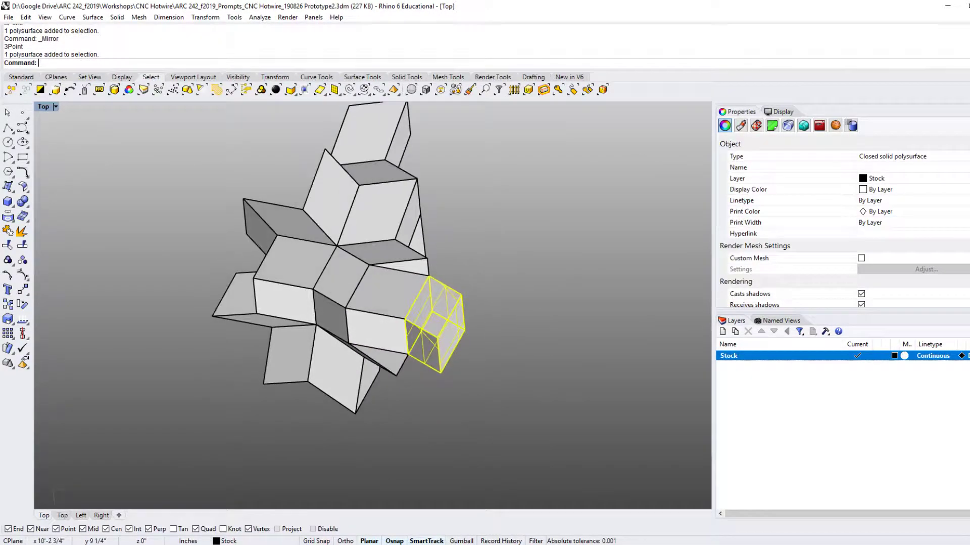
right_click(440, 353)
scroll(457, 336, up, 3)
click(458, 329)
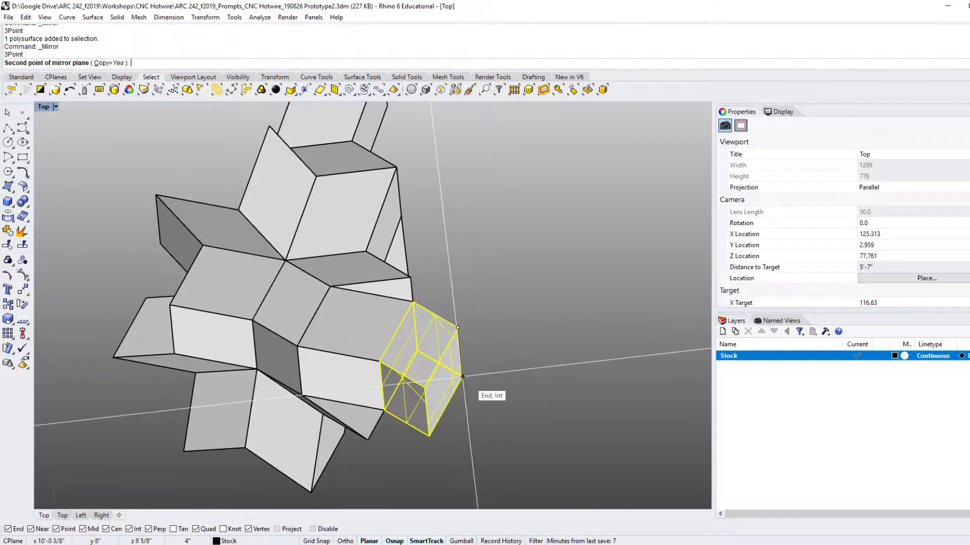
click(413, 302)
right_drag(416, 308, 440, 348)
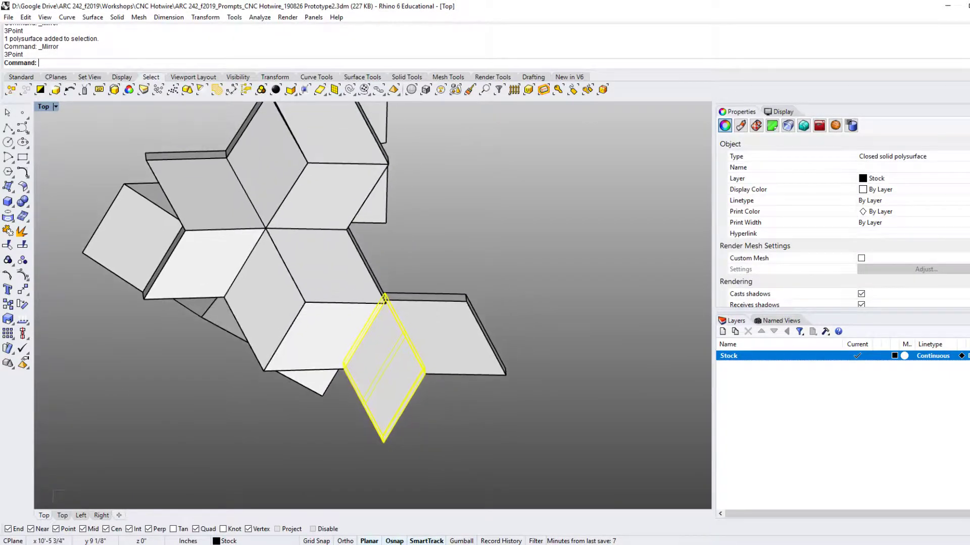
- Mirror the block just added at the outer end across its side face using a three-point plane
click(452, 331)
right_click(454, 318)
click(465, 299)
right_drag(425, 294, 394, 329)
click(351, 317)
- Mirror the same outer block again, across its adjacent face, using a three-point plane
key(Return)
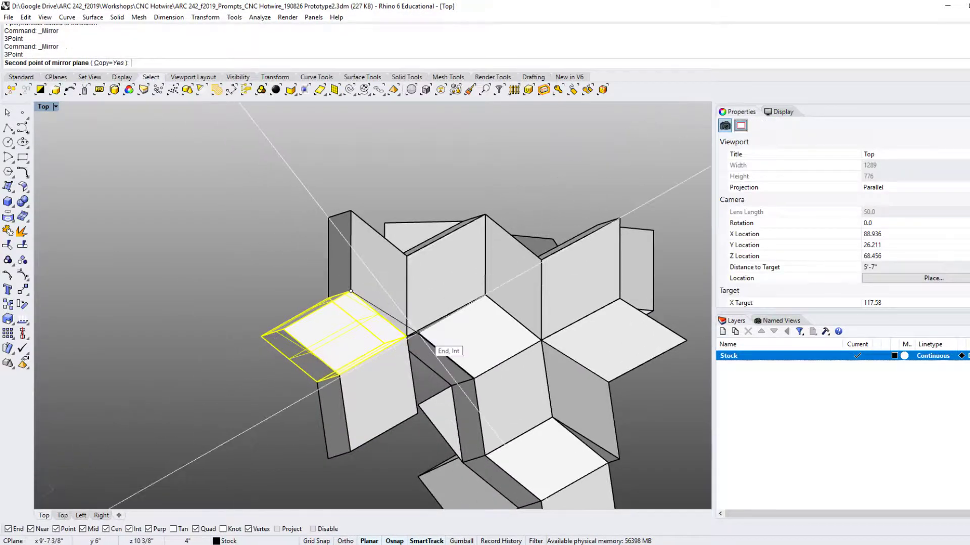
click(339, 376)
right_drag(340, 375, 384, 353)
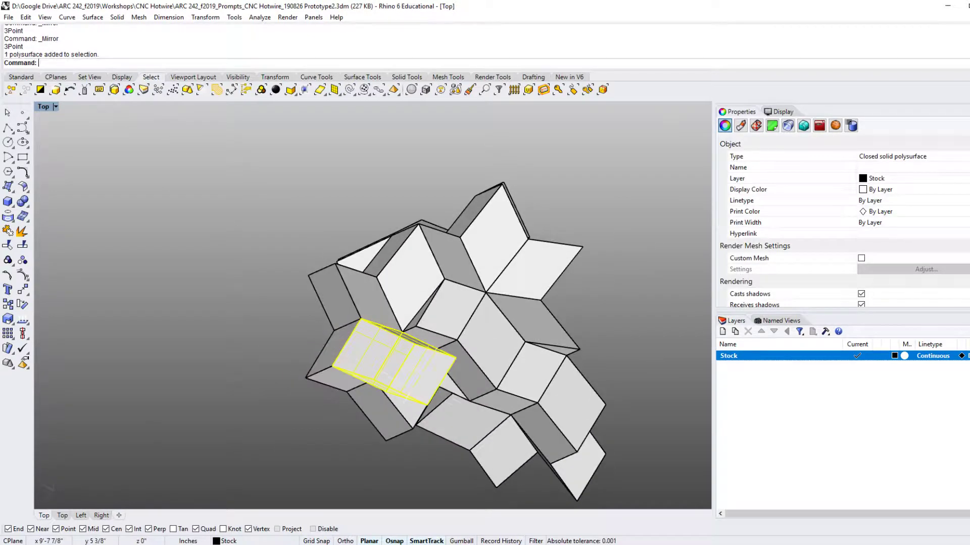
- Extend the branch by mirroring each newly added end block across its outer face with three-point planes
key(Return)
right_drag(381, 388, 357, 358)
click(314, 333)
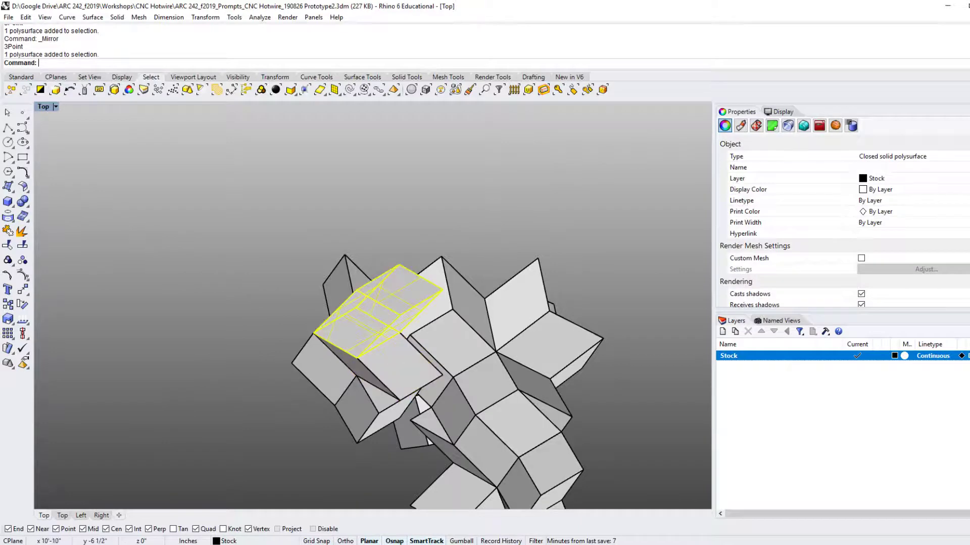
key(Return)
click(314, 334)
right_drag(314, 334, 268, 323)
- Mirror the upright block at the tip of the branch across its lower side face using a three-point plane
click(382, 307)
key(Return)
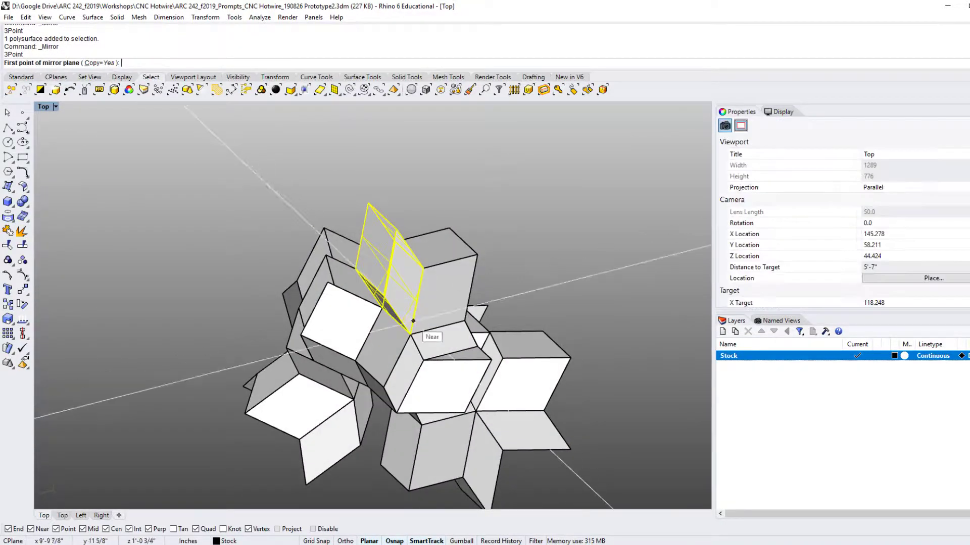
click(363, 272)
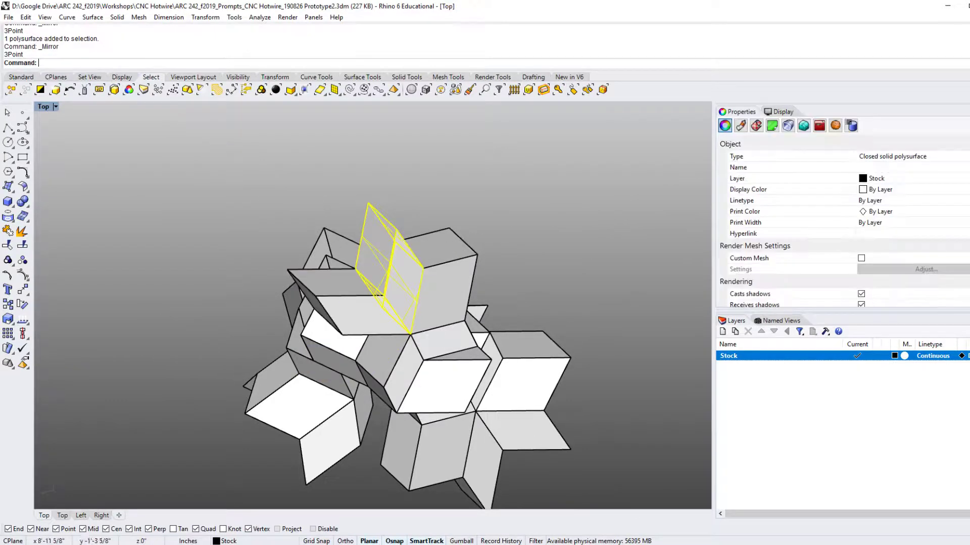
right_drag(362, 272, 496, 368)
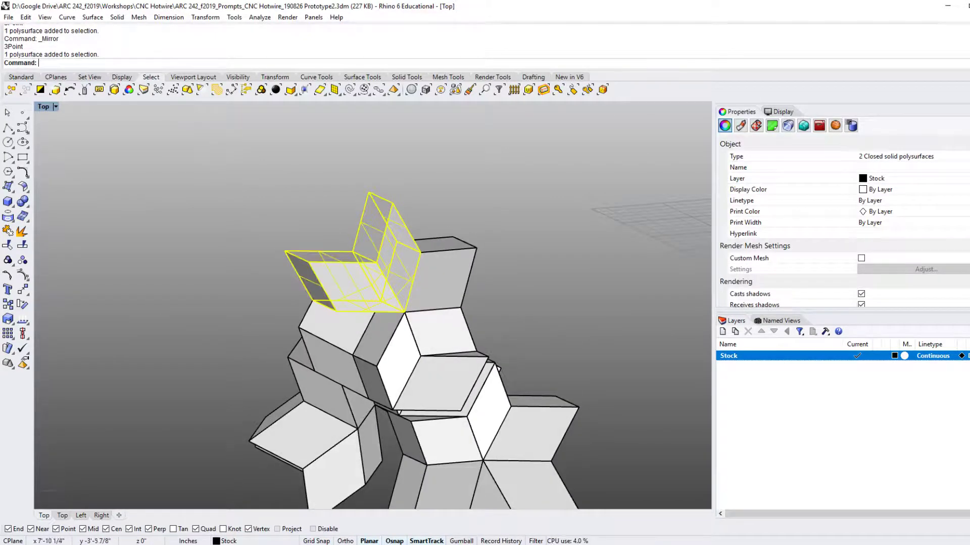
- Mirror only the newest tip block across its bottom face using a three-point plane, and clear the selection
right_drag(435, 349, 468, 311)
scroll(371, 318, up, 2)
key(Return)
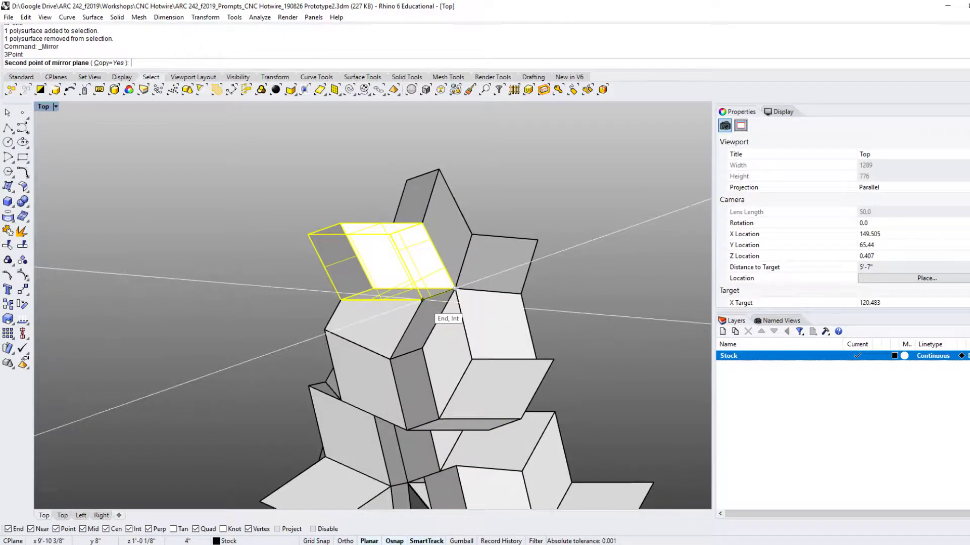
click(422, 300)
click(341, 300)
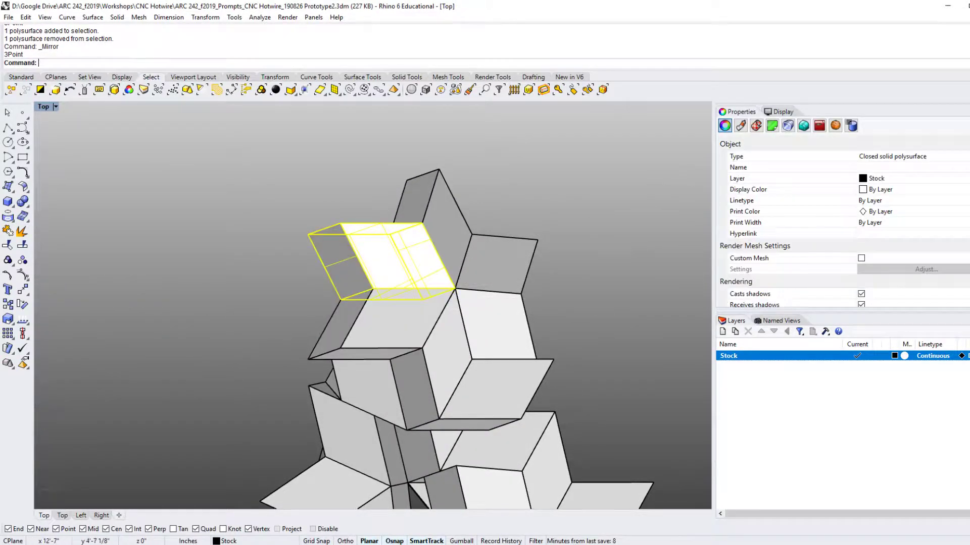
key(Escape)
- Look back over the row of assemblies, from the large branching cluster to the first one near the origin
scroll(354, 293, down, 8)
right_drag(354, 293, 460, 384)
right_drag(404, 323, 505, 323)
right_drag(505, 323, 483, 338)
shift+right_drag(217, 404, 520, 424)
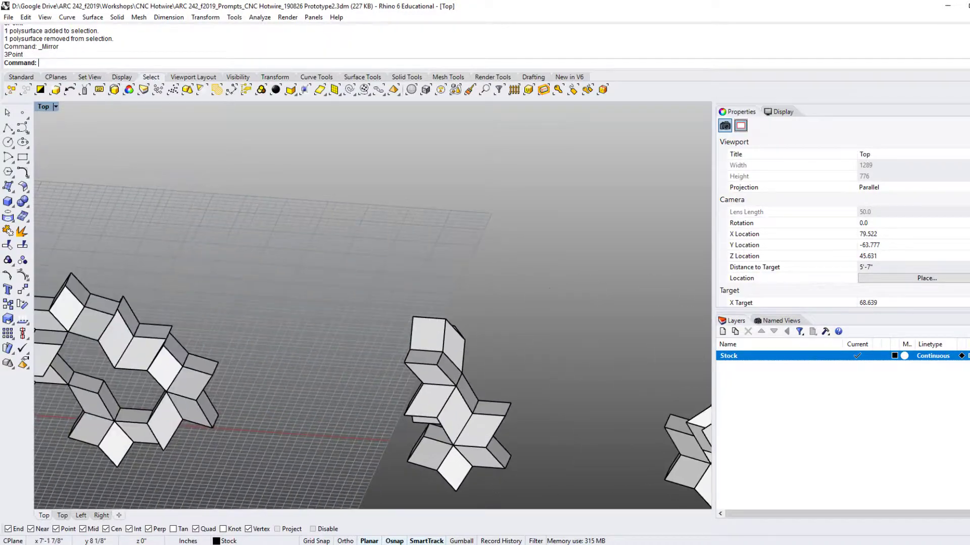
shift+right_drag(282, 394, 525, 384)
shift+right_drag(323, 389, 475, 410)
shift+right_drag(388, 414, 467, 429)
right_drag(404, 379, 381, 377)
right_drag(343, 363, 465, 351)
shift+right_drag(267, 344, 317, 349)
scroll(317, 349, up, 5)
scroll(194, 412, up, 3)
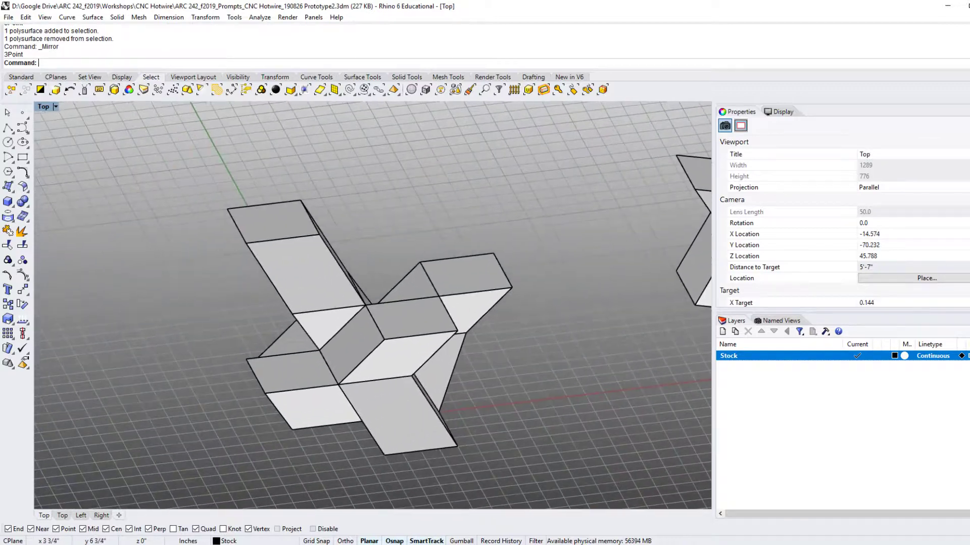
- Examine the first assembly, the star ring, the chain and the large branching cluster in turn
shift+right_drag(393, 362, 376, 352)
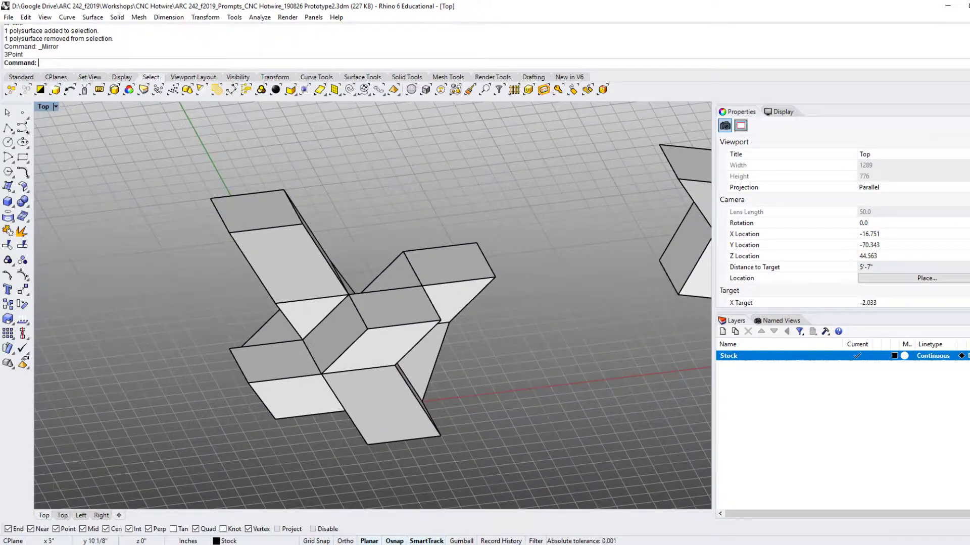
shift+right_drag(425, 318, 379, 322)
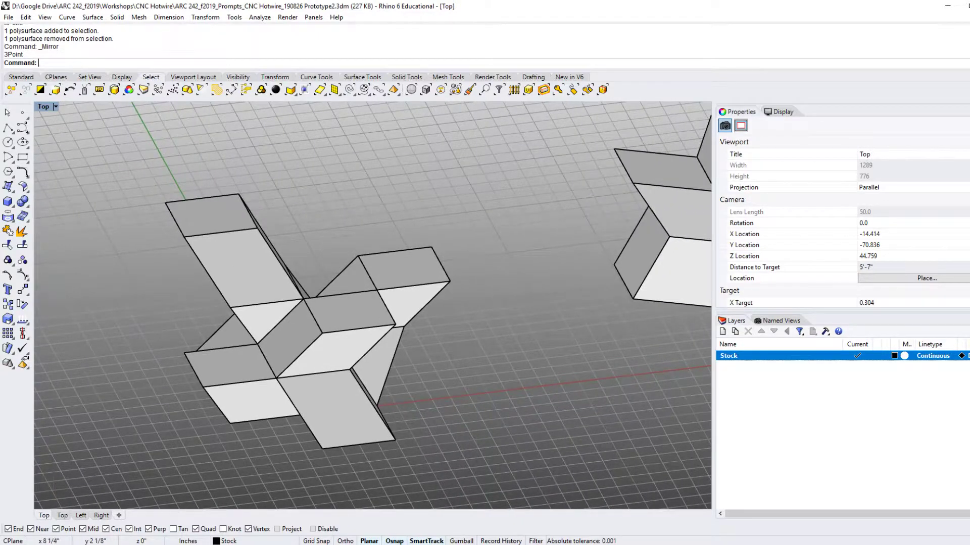
shift+right_drag(556, 323, 259, 374)
scroll(485, 293, down, 4)
shift+right_drag(485, 293, 363, 331)
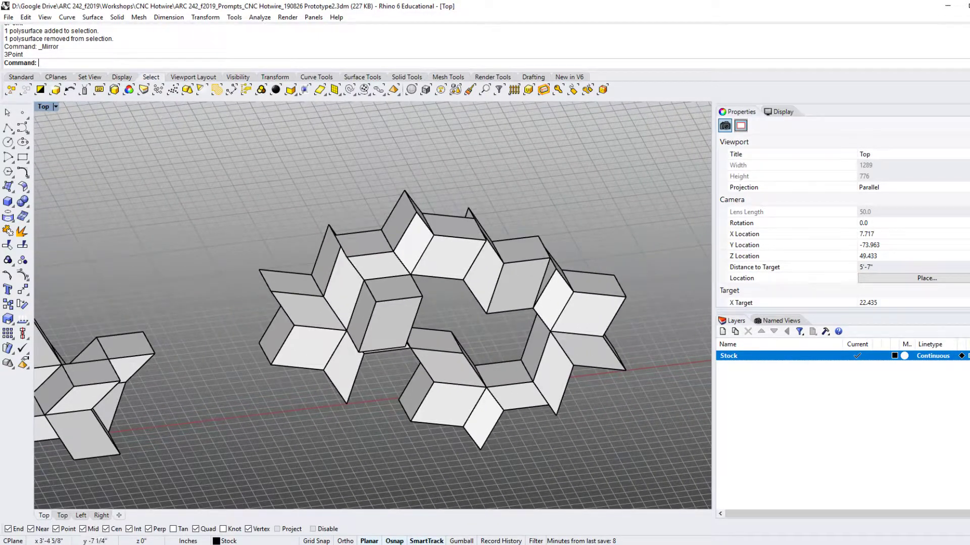
shift+right_drag(607, 341, 106, 397)
right_drag(505, 354, 397, 349)
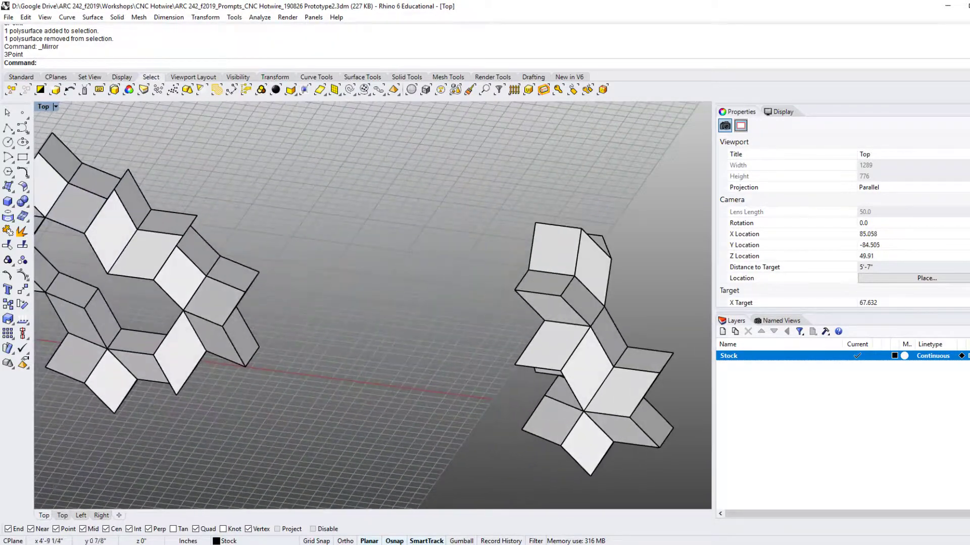
shift+right_drag(551, 358, 294, 364)
right_drag(469, 346, 353, 338)
shift+right_drag(535, 354, 162, 232)
right_drag(429, 303, 197, 245)
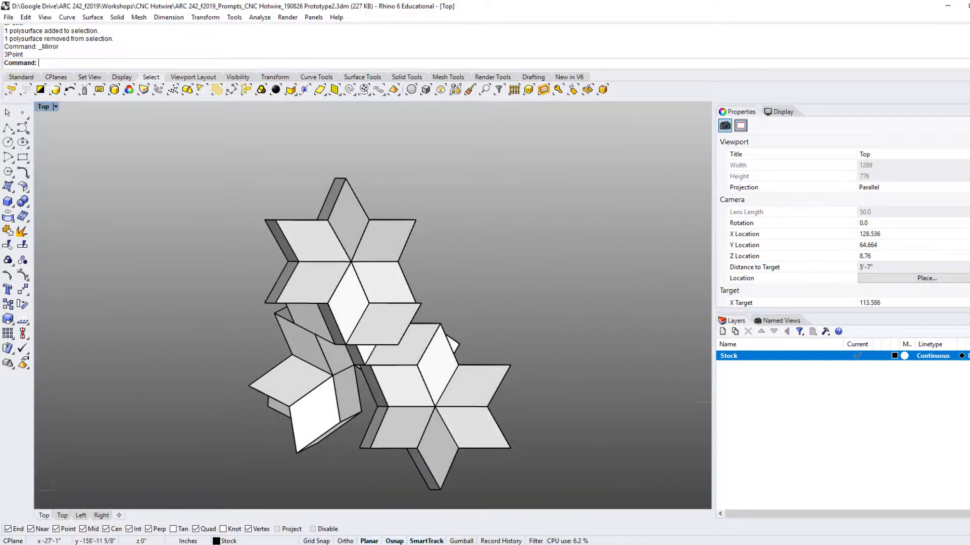
- Mirror the block at the free end of the large cluster's side arm across its end face using a three-point plane
right_drag(429, 253, 353, 309)
scroll(353, 309, up, 4)
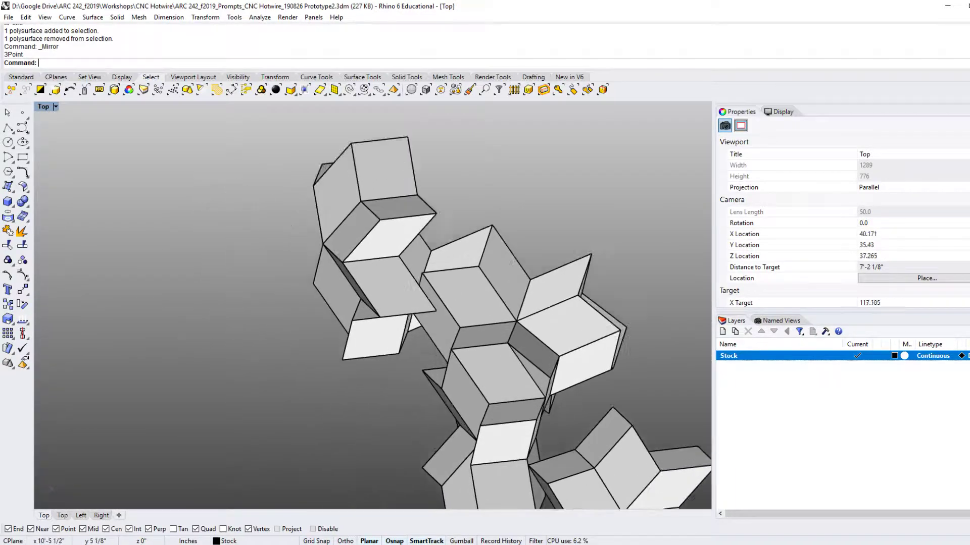
click(380, 321)
right_drag(303, 366, 373, 386)
right_click(356, 371)
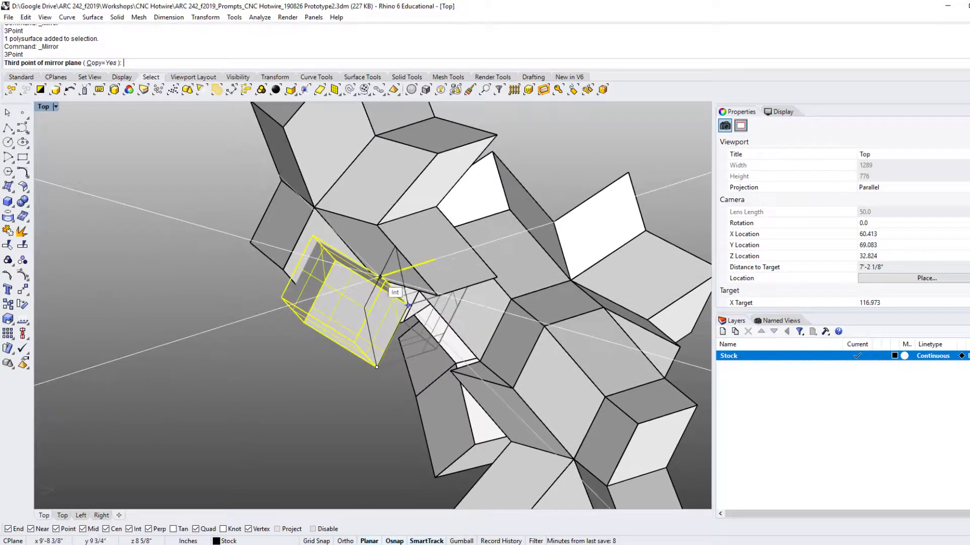
click(374, 278)
shift+right_drag(374, 278, 407, 296)
- Add the newly mirrored block to the selection and mirror both blocks across the side arm's face using a three-point plane
shift+click(373, 323)
right_drag(373, 326, 381, 347)
right_click(381, 348)
click(358, 342)
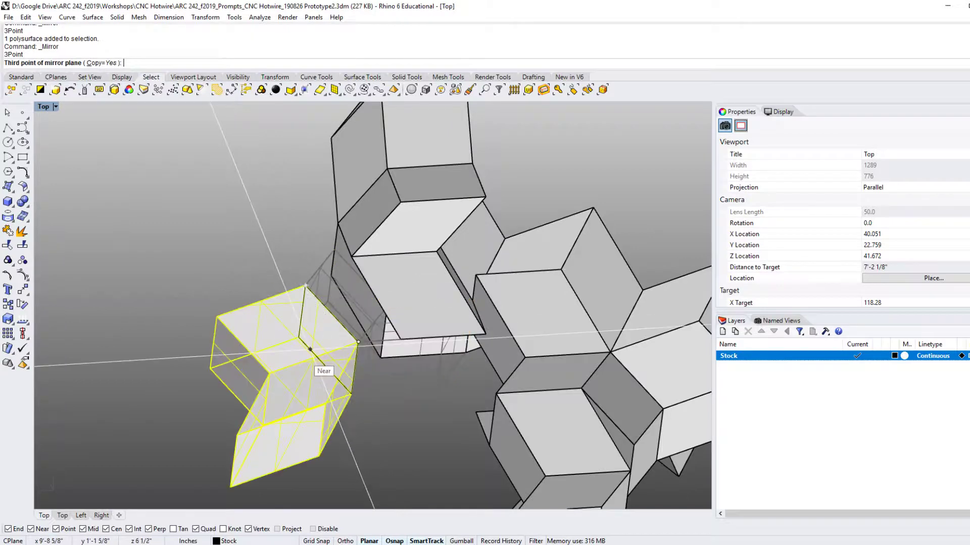
click(310, 349)
- Mirror the same two blocks across the adjacent side face using a three-point plane, and clear the selection
right_click(310, 349)
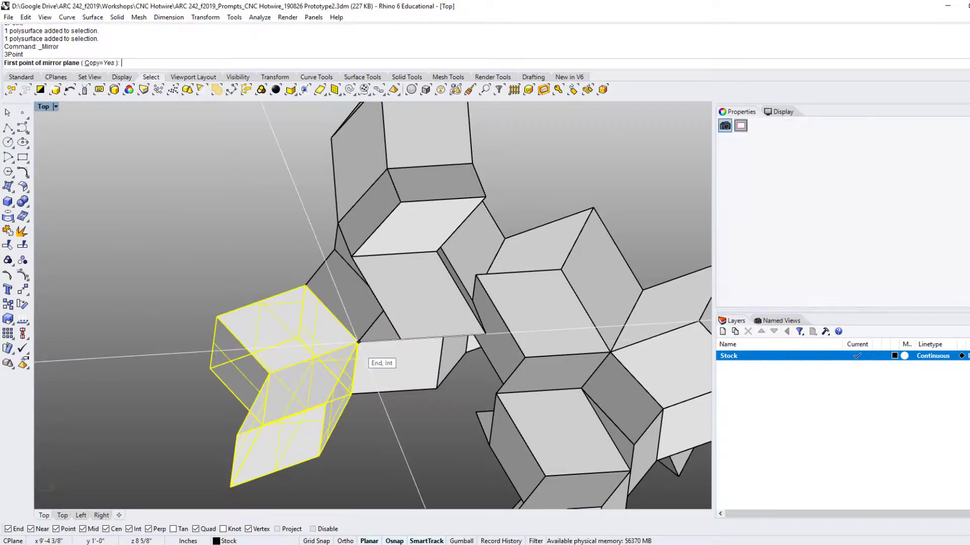
click(358, 341)
click(352, 394)
click(319, 457)
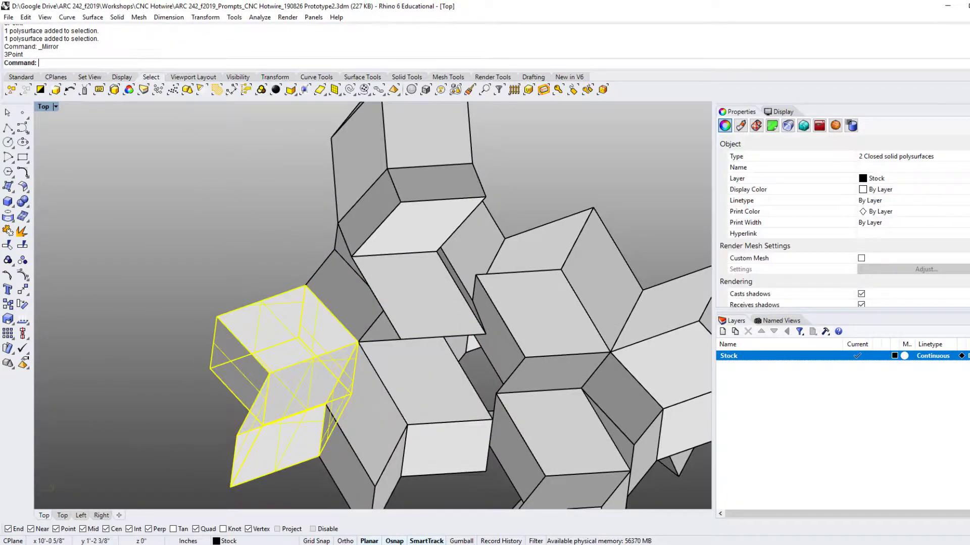
key(Escape)
- Set the viewport to Rendered display mode and examine the finished clusters from several angles
scroll(303, 444, down, 5)
right_drag(288, 441, 136, 391)
key(ctrl+alt+r)
right_drag(373, 323, 361, 349)
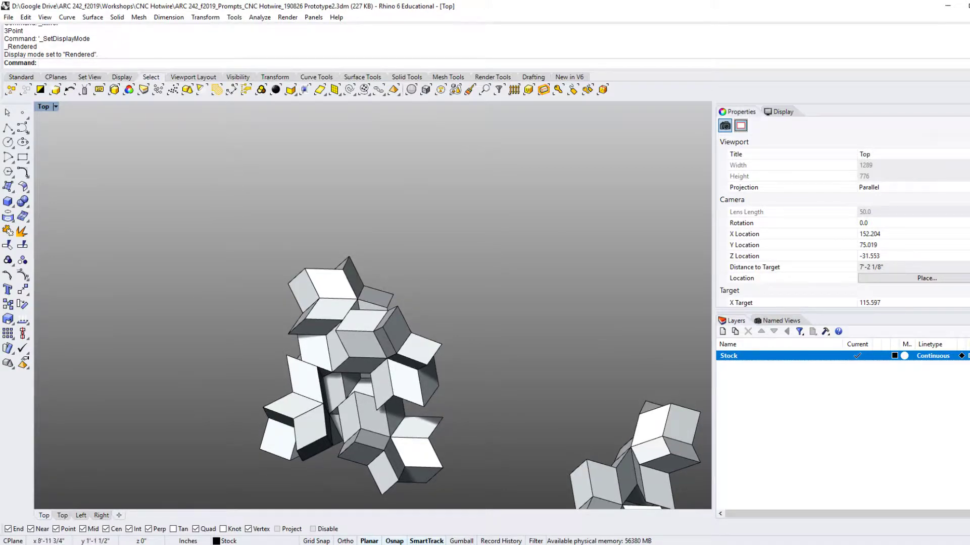
right_drag(361, 349, 328, 266)
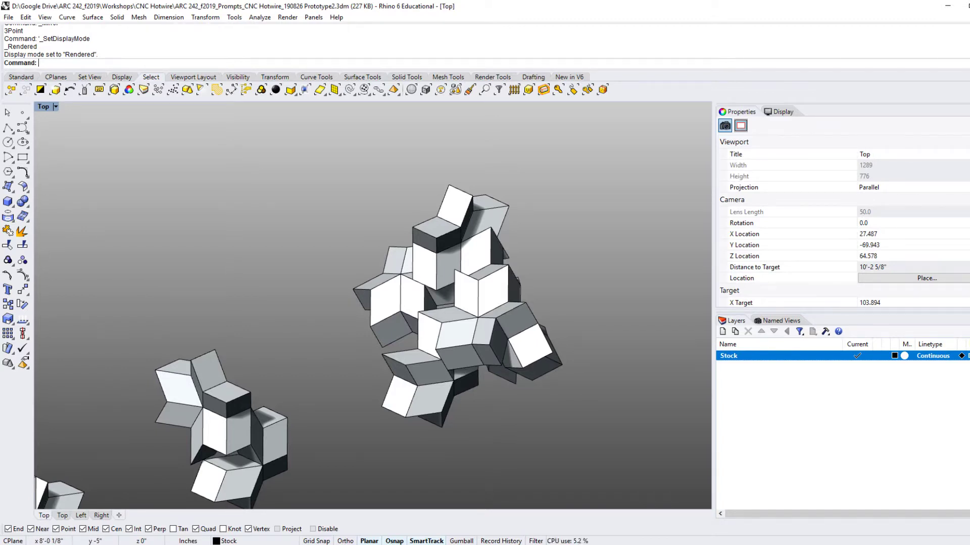
scroll(544, 336, down, 4)
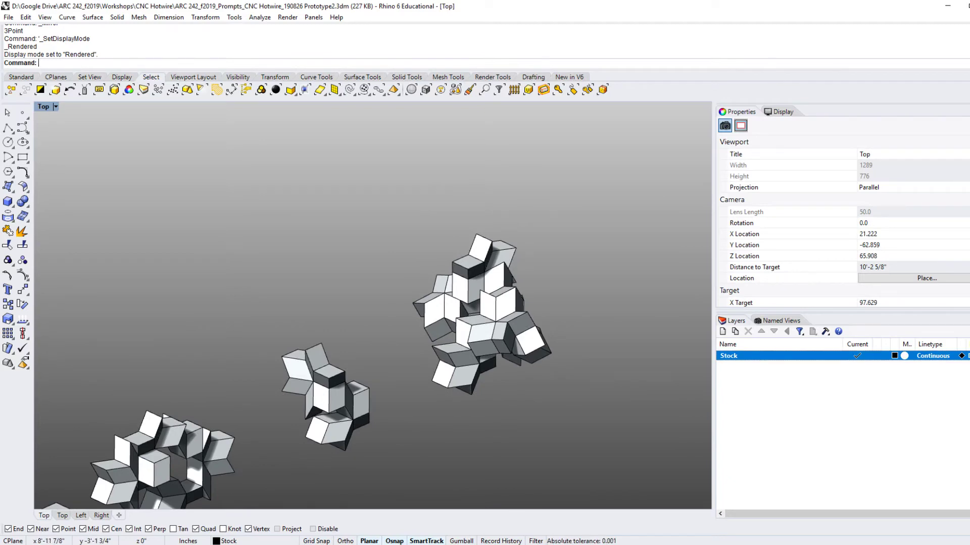
scroll(519, 370, up, 5)
- Restore the Shaded display mode and switch to OBS
key(ctrl+alt+s)
key(alt+Tab)
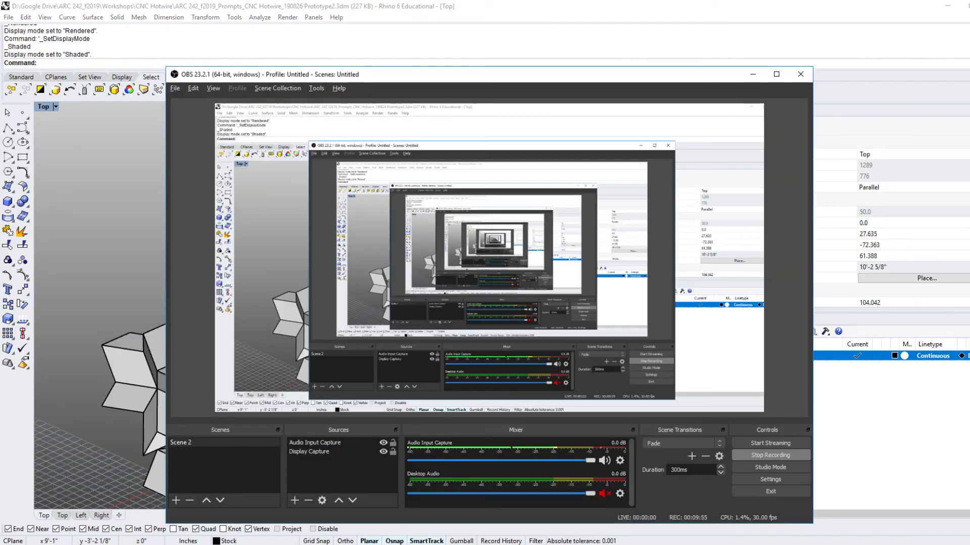